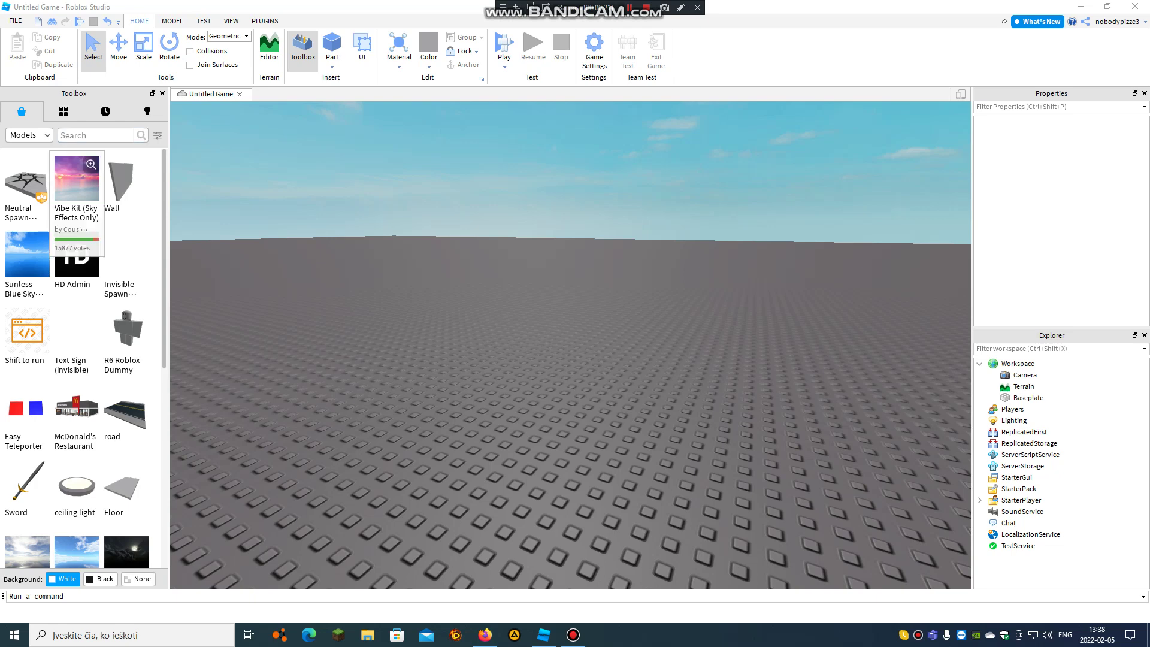
- Insert the HD Admin model from the Toolbox and accept its scripts warning
click(76, 255)
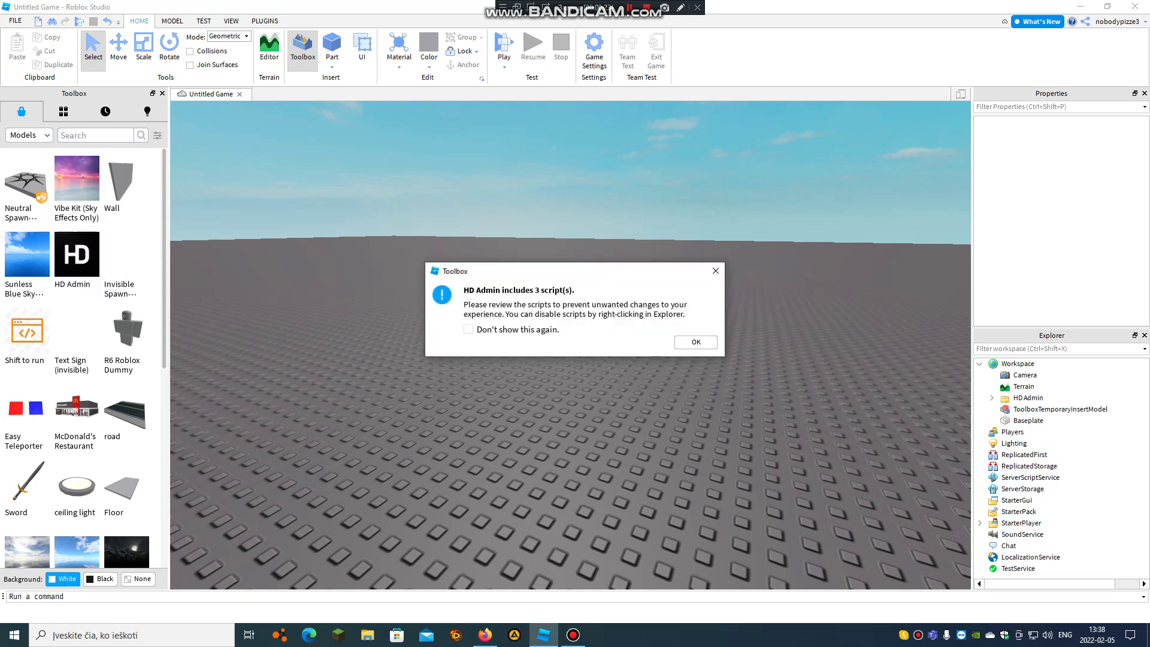
click(695, 341)
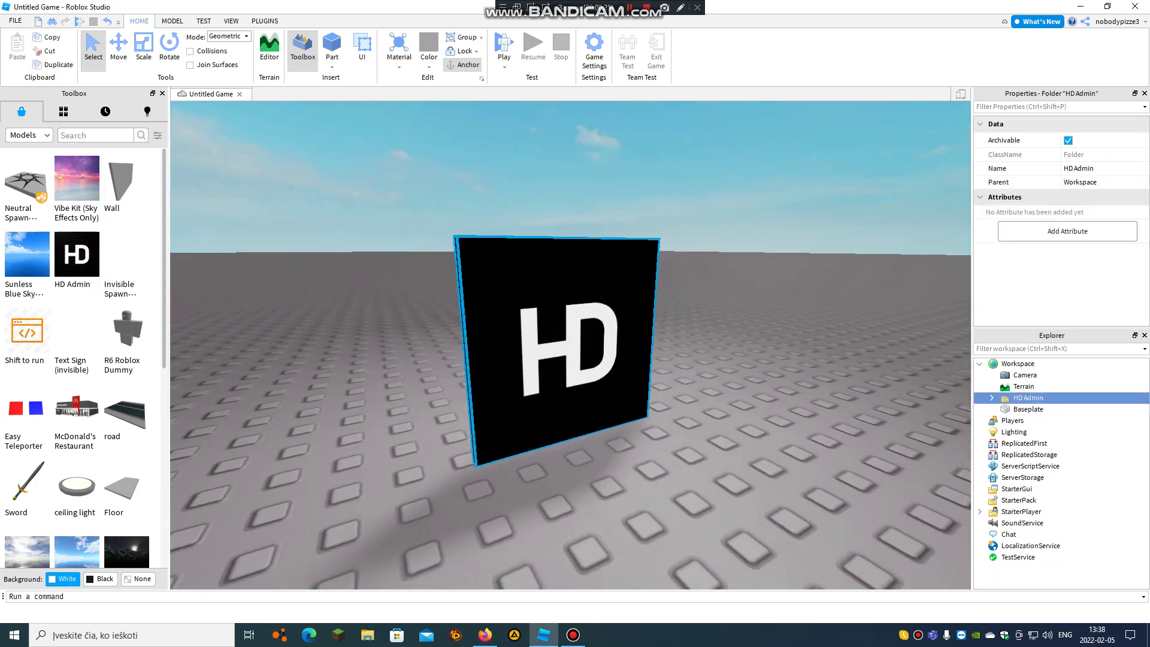
key(Escape)
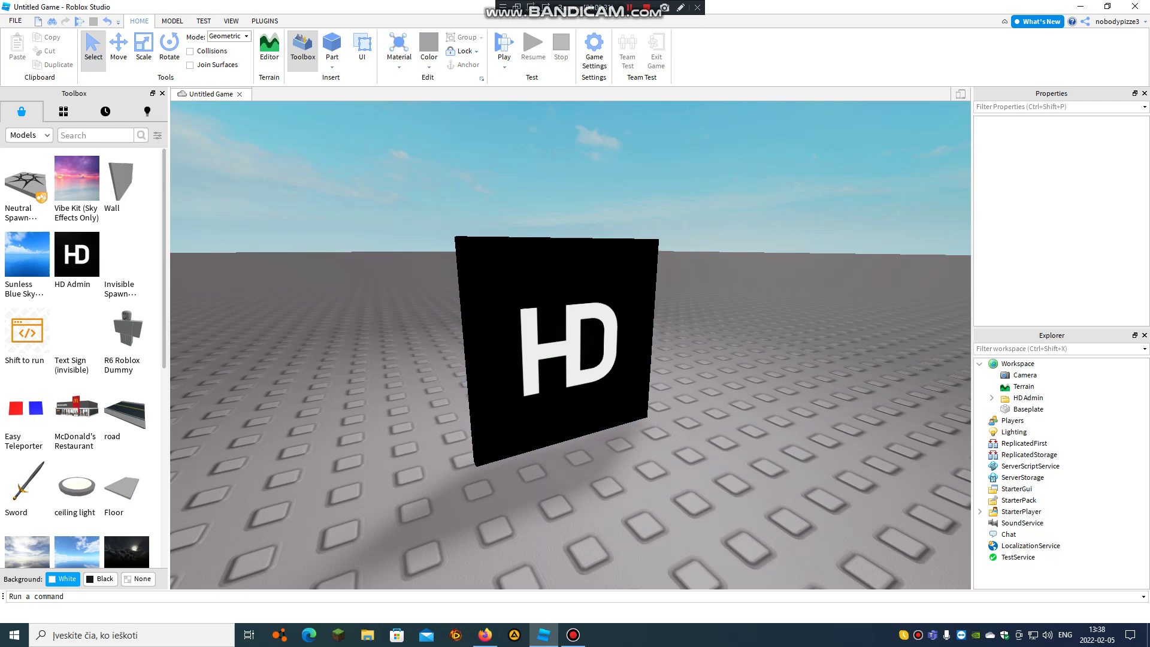
- Look over the Security page in Game Settings, then close the window
click(595, 49)
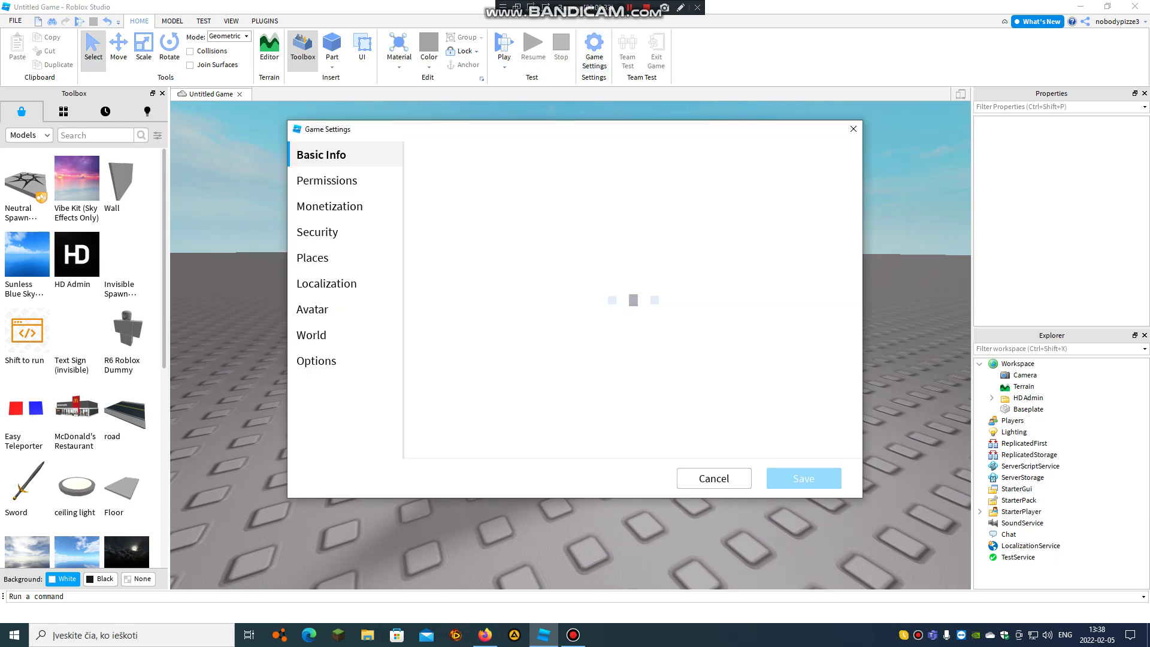
key(Down)
key(Down)
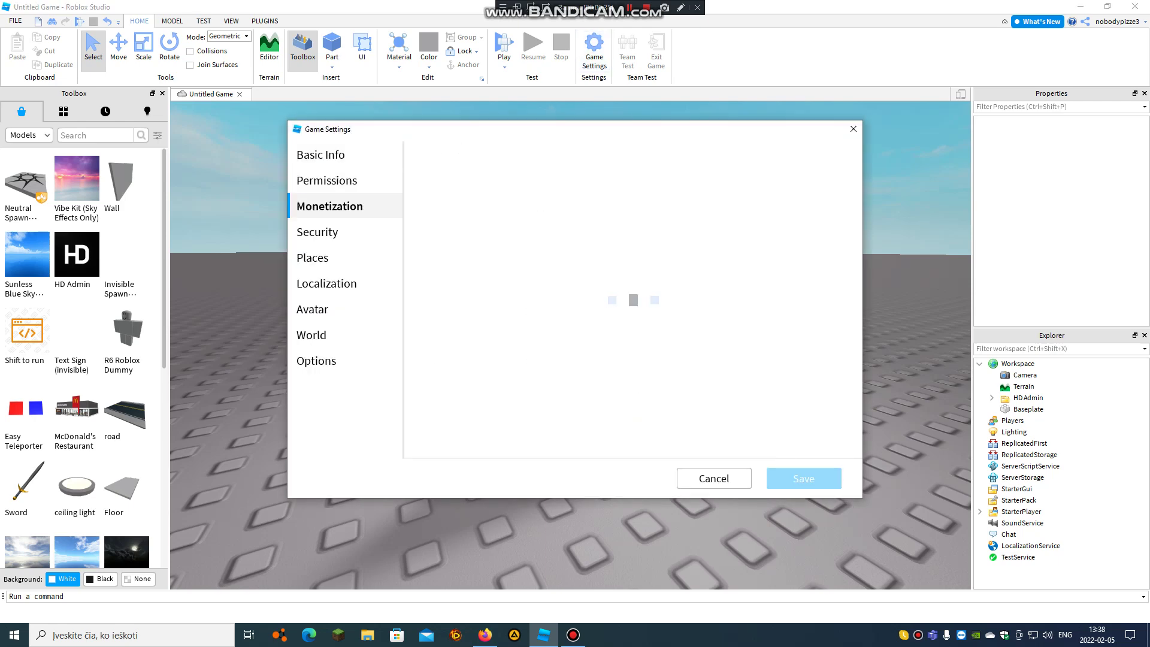
click(317, 232)
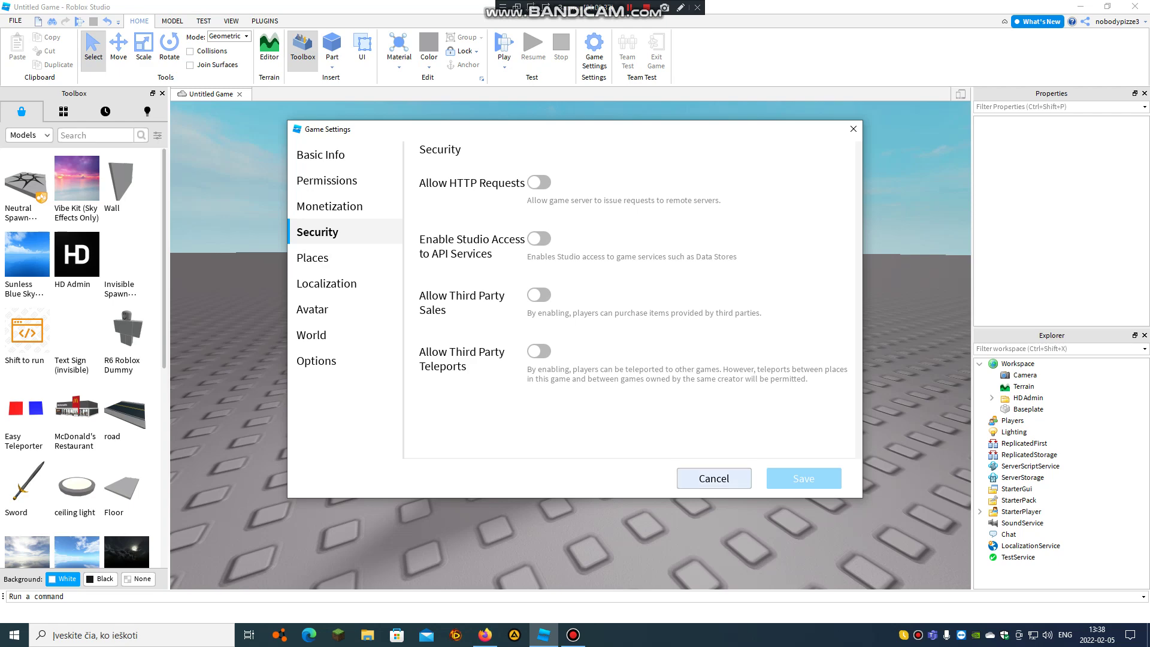
key(Escape)
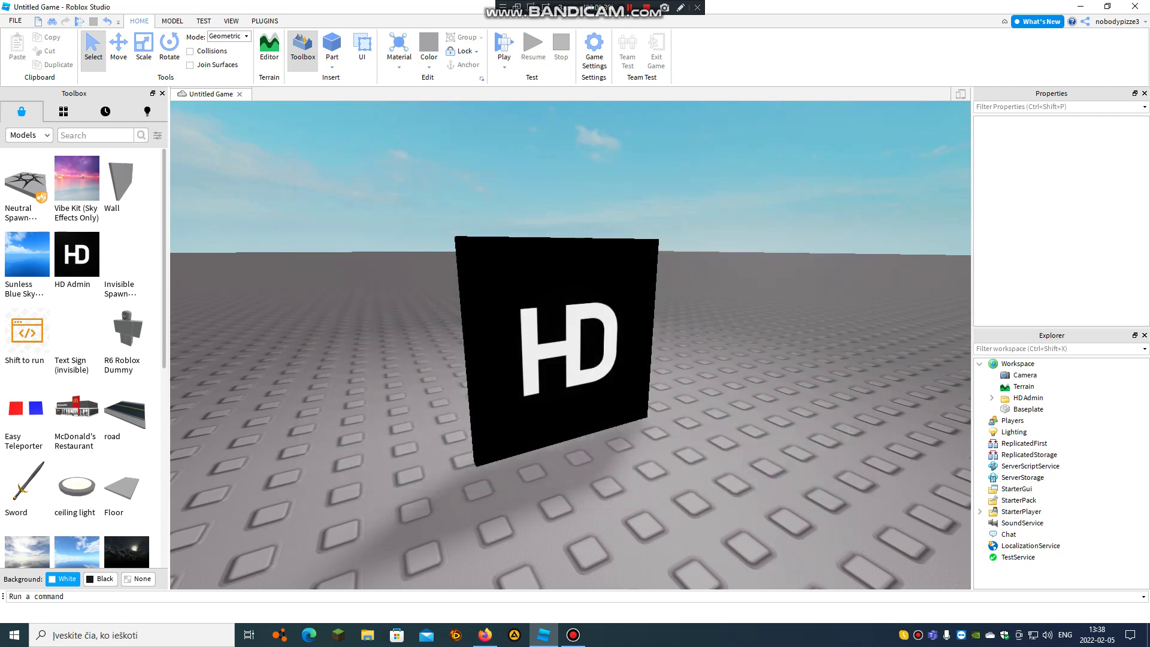
- Turn on Allow Third Party Sales in Game Settings and save
click(593, 54)
click(312, 309)
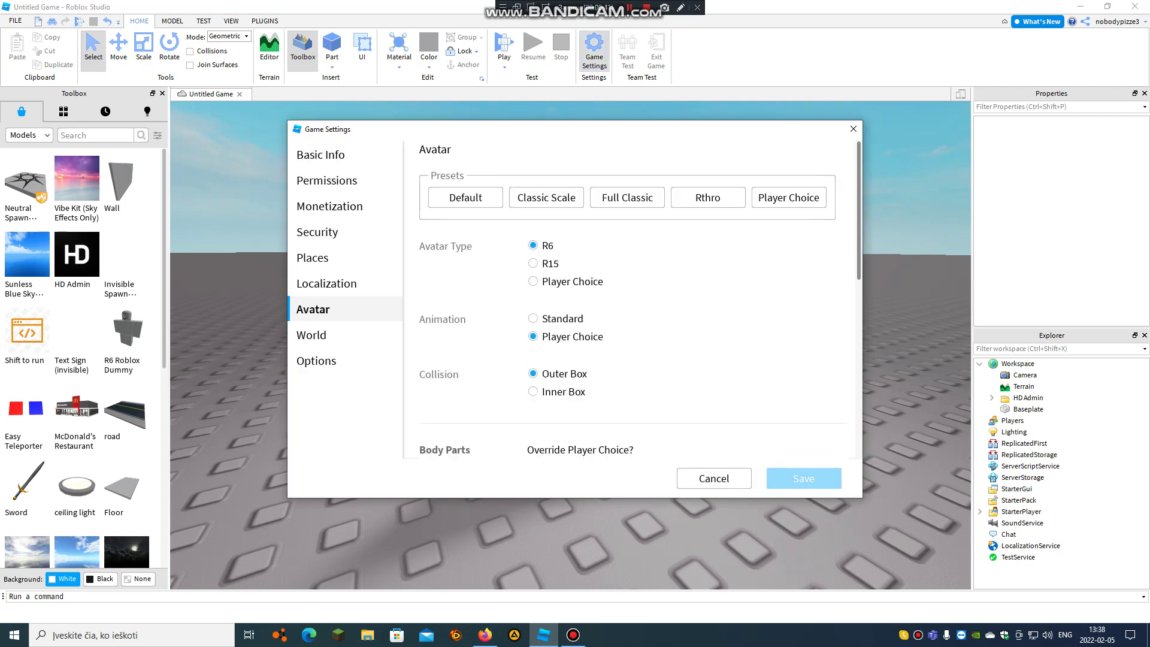
key(Down)
key(Up)
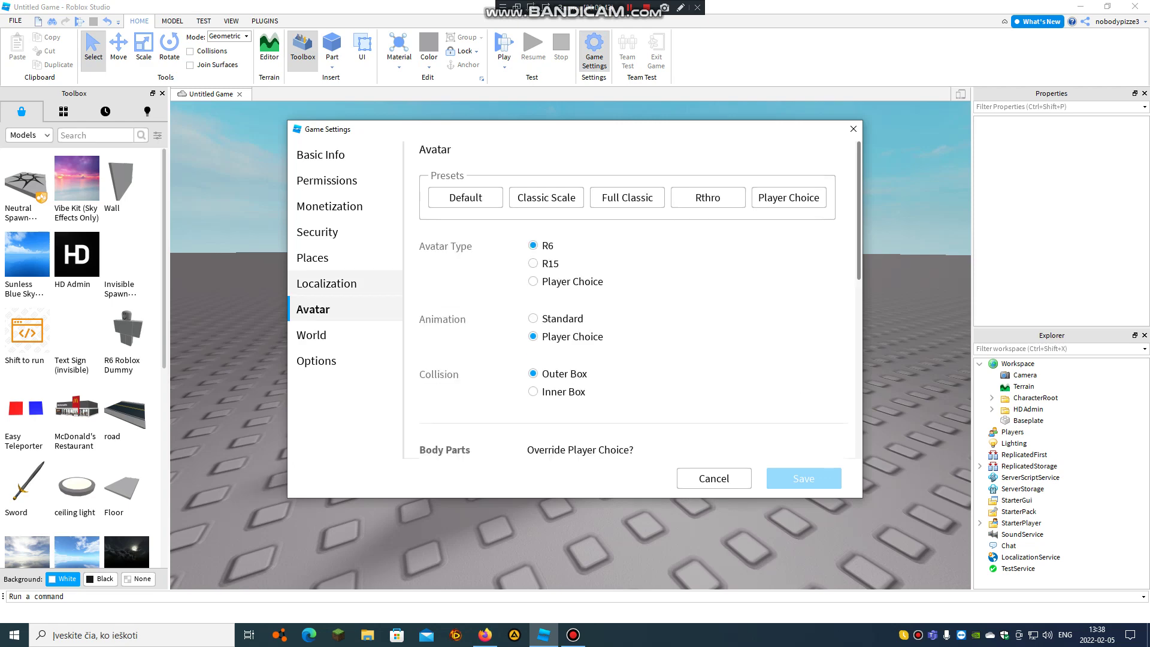
key(Up)
key(Up)
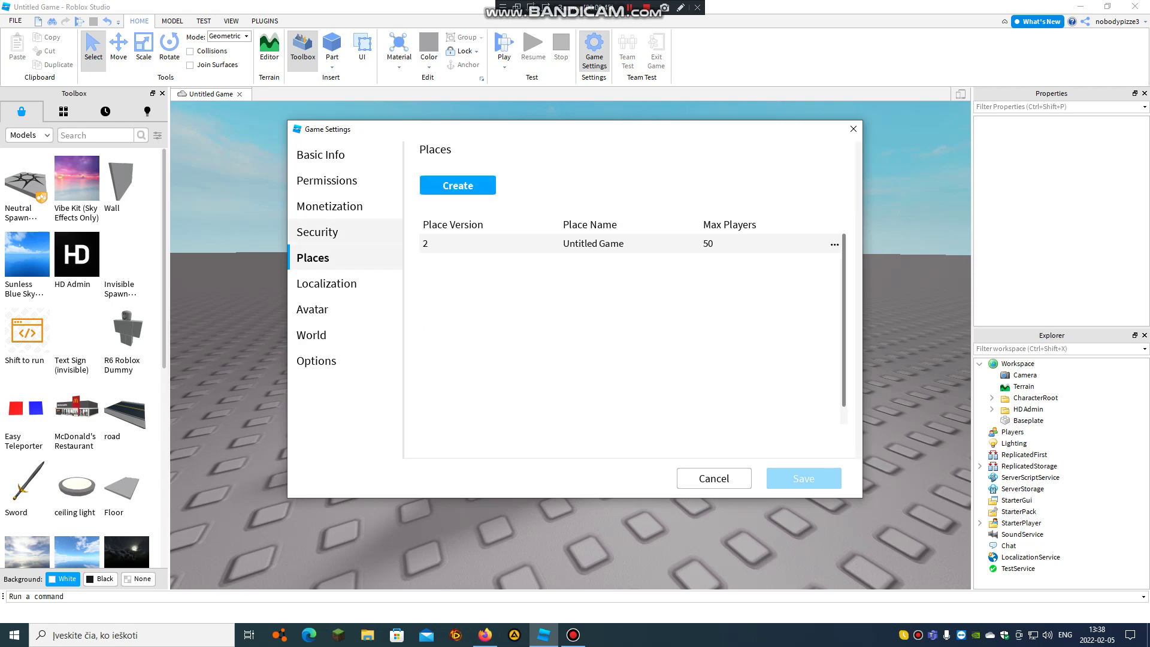
key(Up)
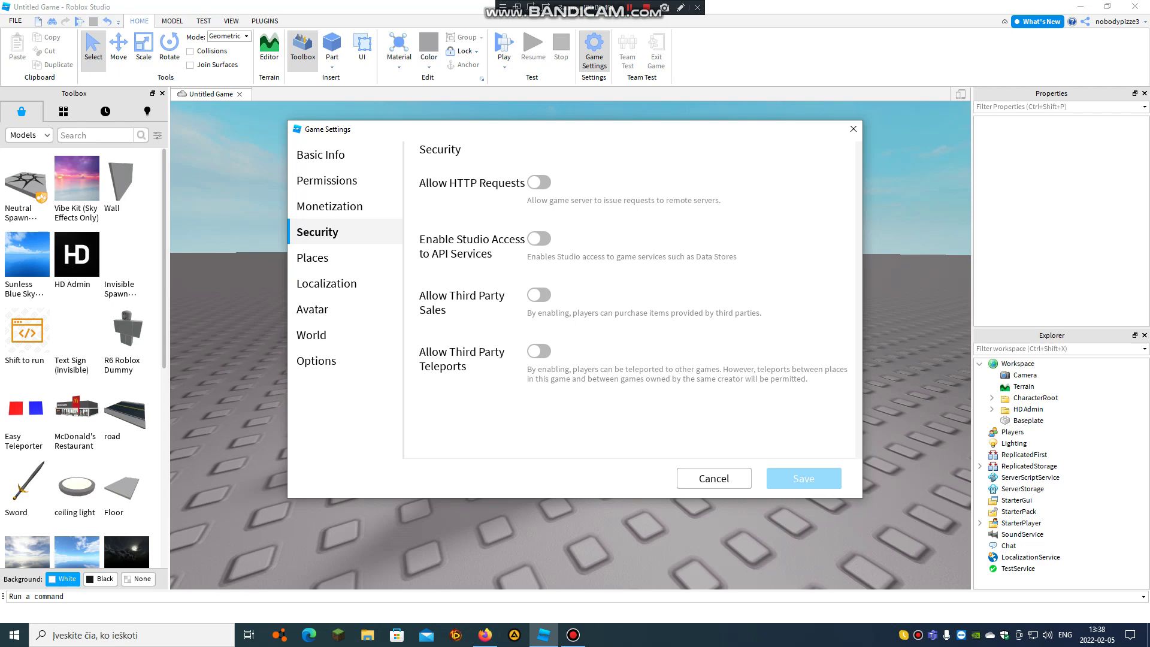
click(539, 294)
click(803, 478)
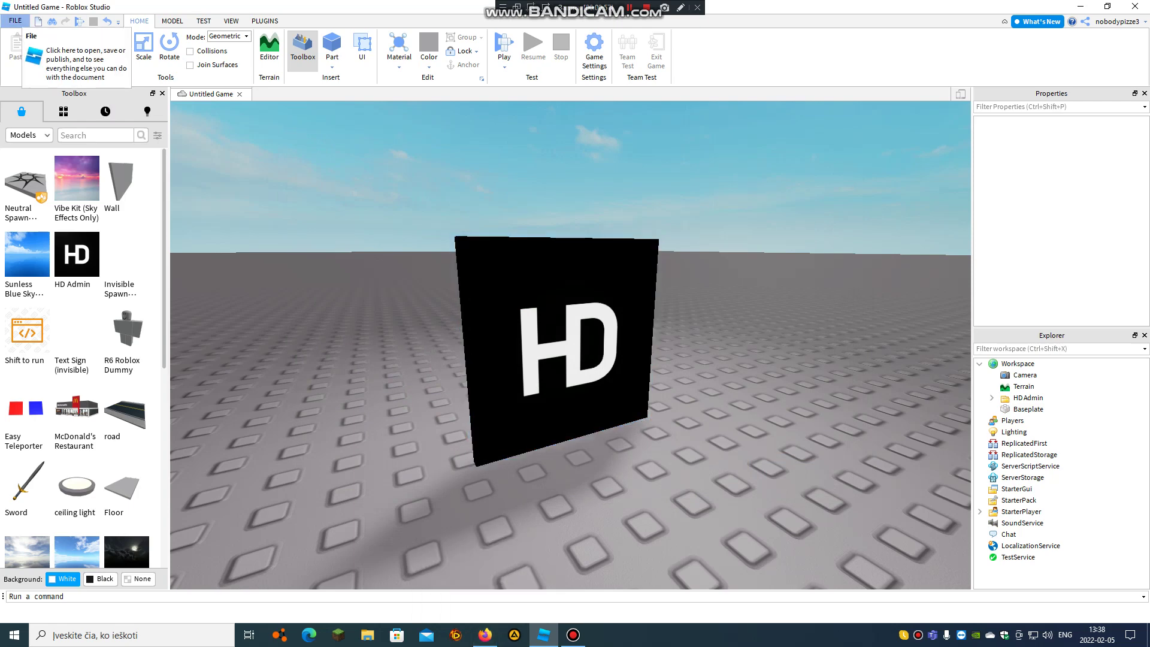
- Show the File menu from the FILE ribbon tab
click(16, 20)
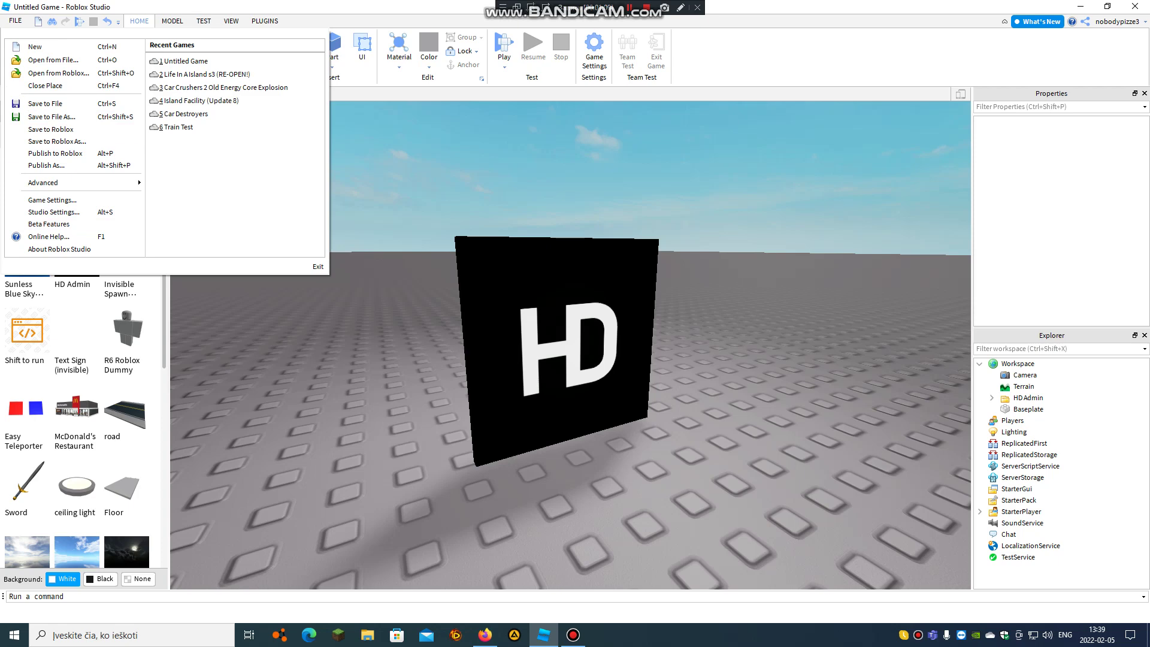
- Go to the Create page for your games in Firefox's Roblox tab
click(485, 634)
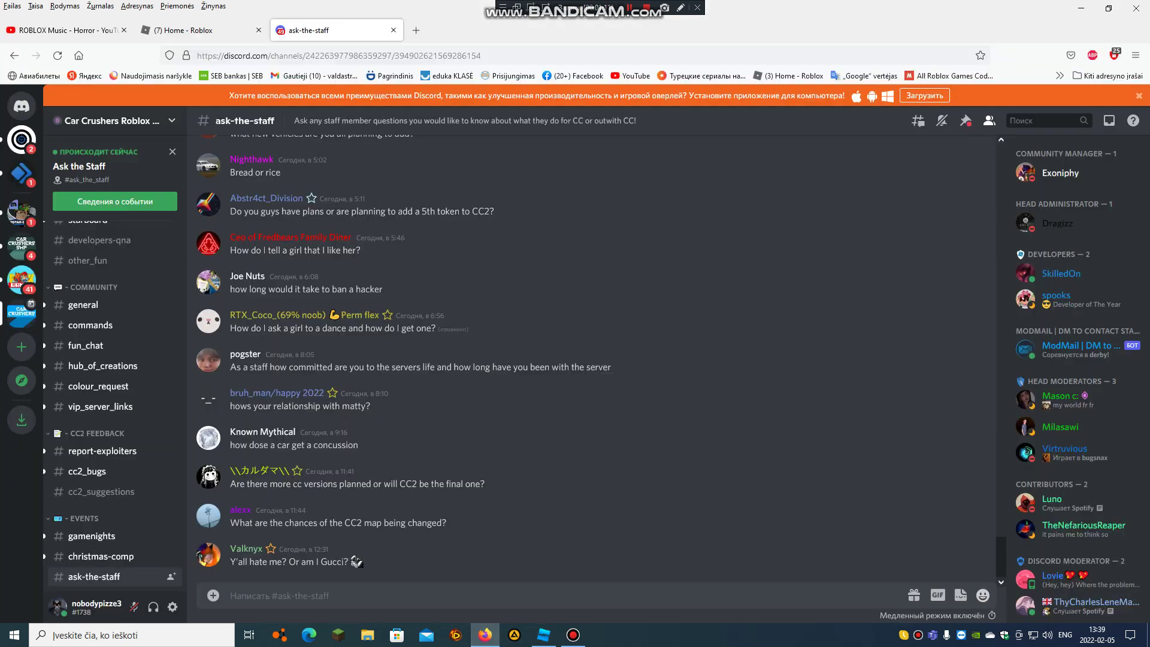
click(193, 30)
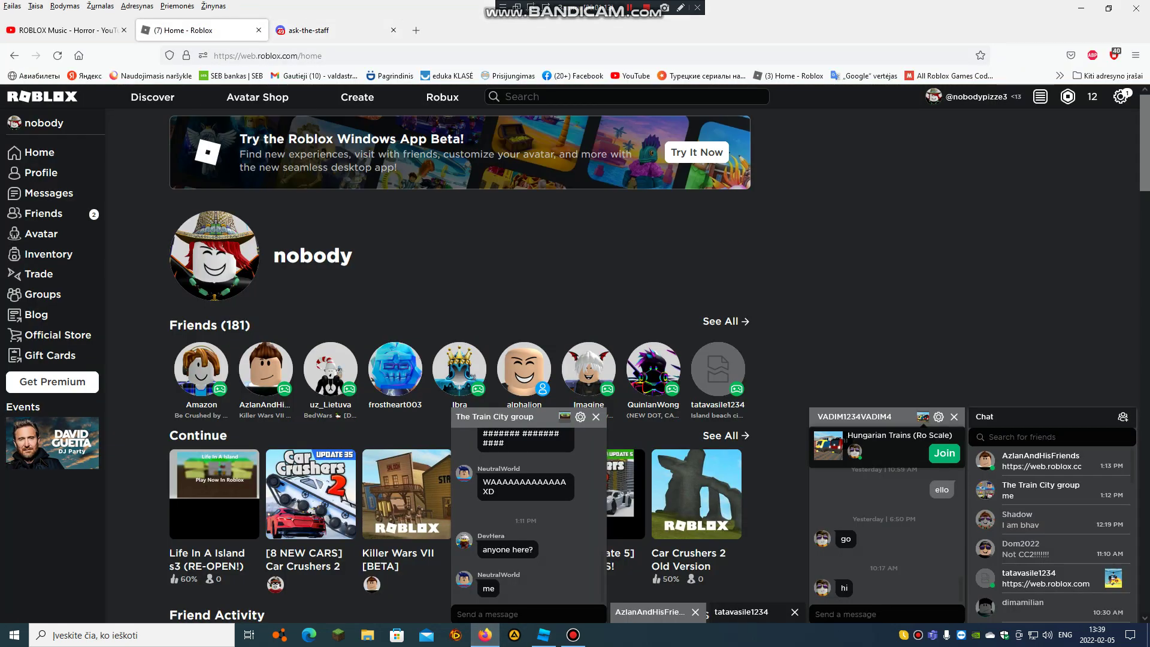
click(357, 96)
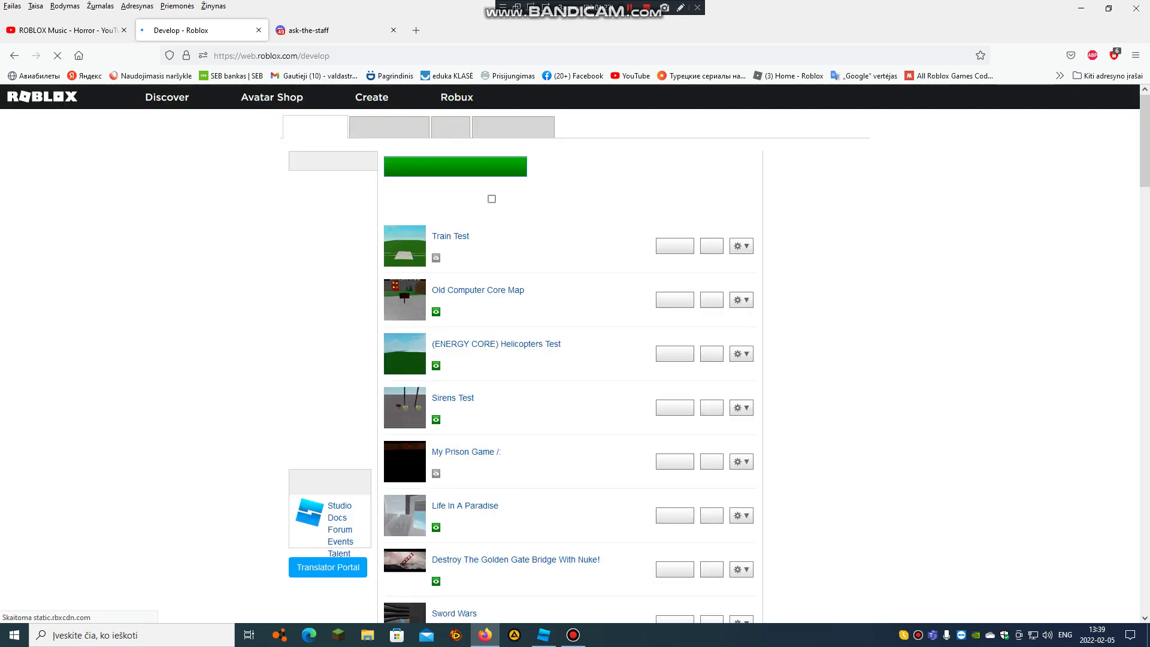
scroll(575, 360, down, 4)
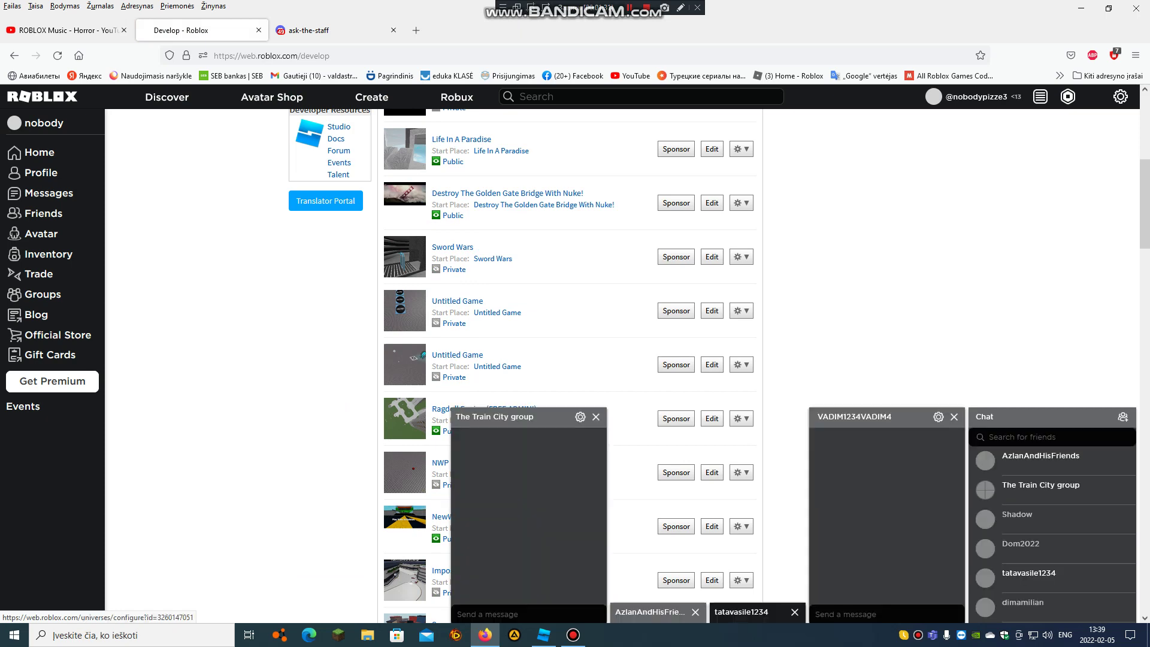
scroll(570, 359, down, 3)
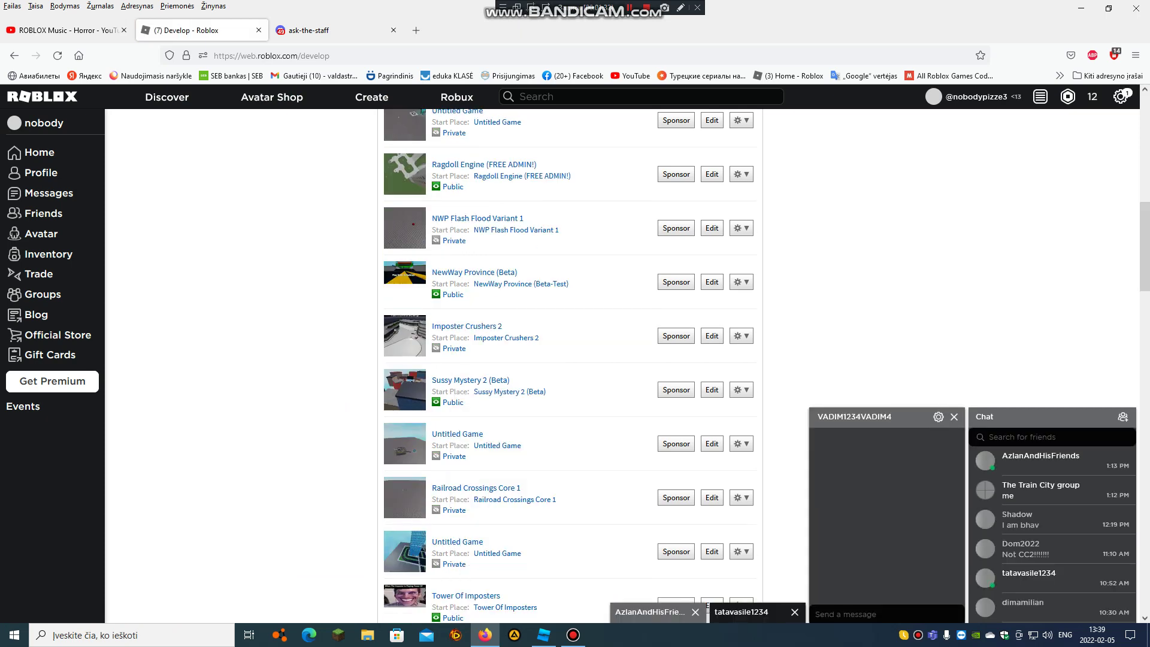
scroll(575, 360, up, 1)
scroll(575, 359, down, 2)
scroll(575, 359, down, 1)
scroll(570, 360, down, 4)
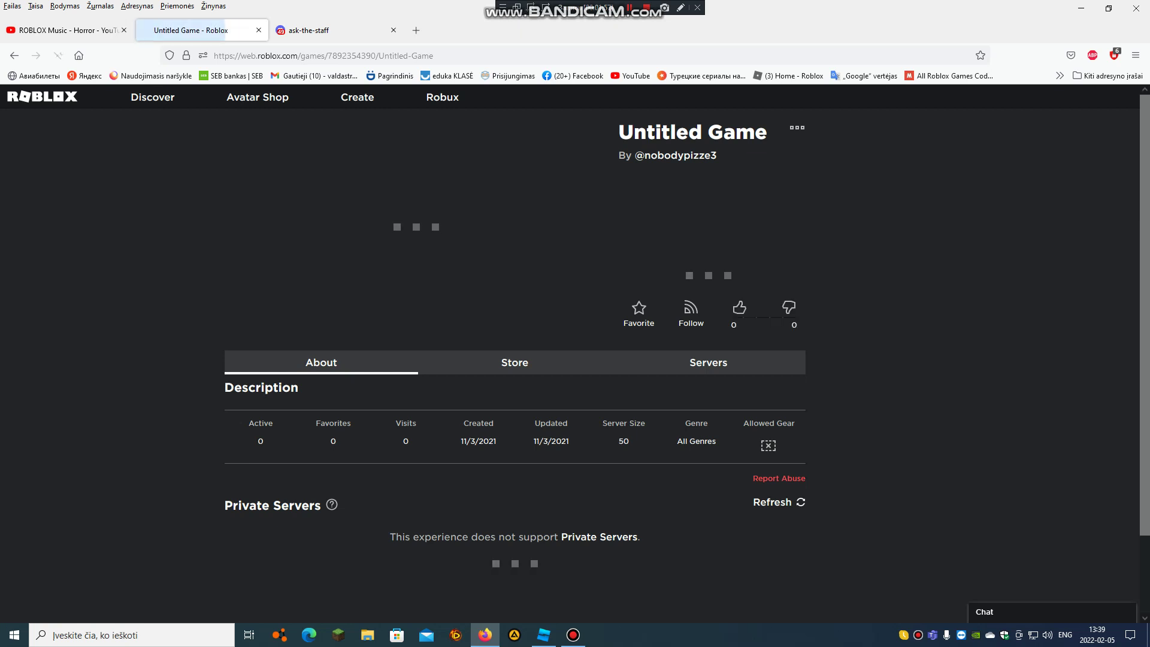
- Start a new pass with Add Pass on Untitled Game's Store page
click(515, 362)
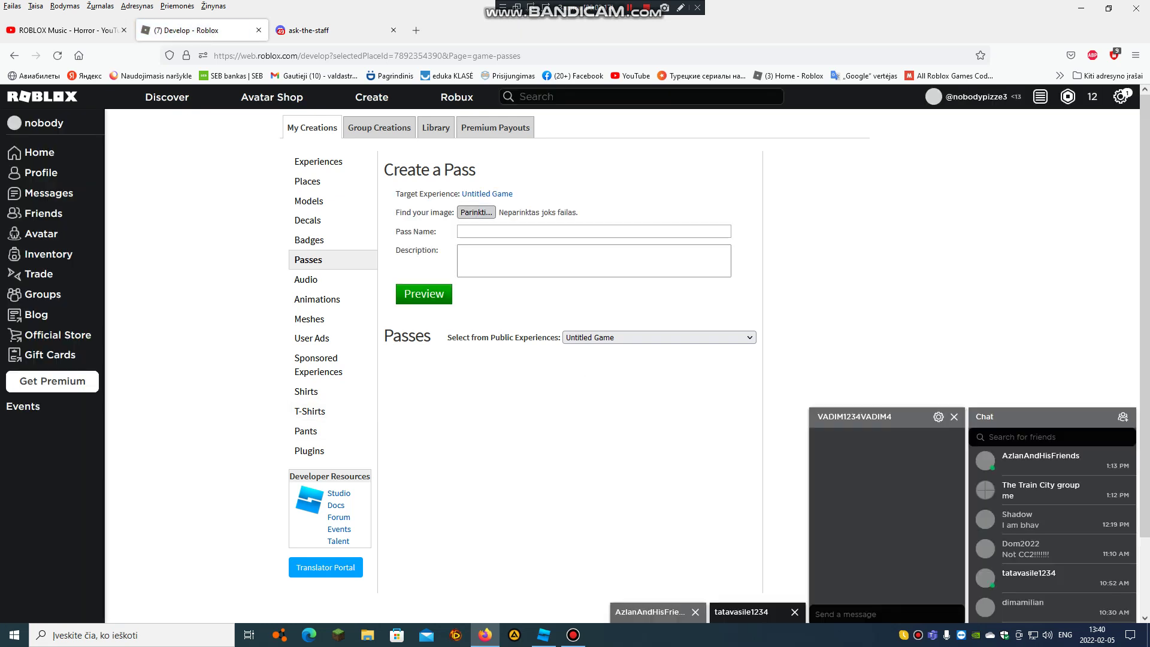
- Attach the image 3500.webp to the new pass
click(476, 213)
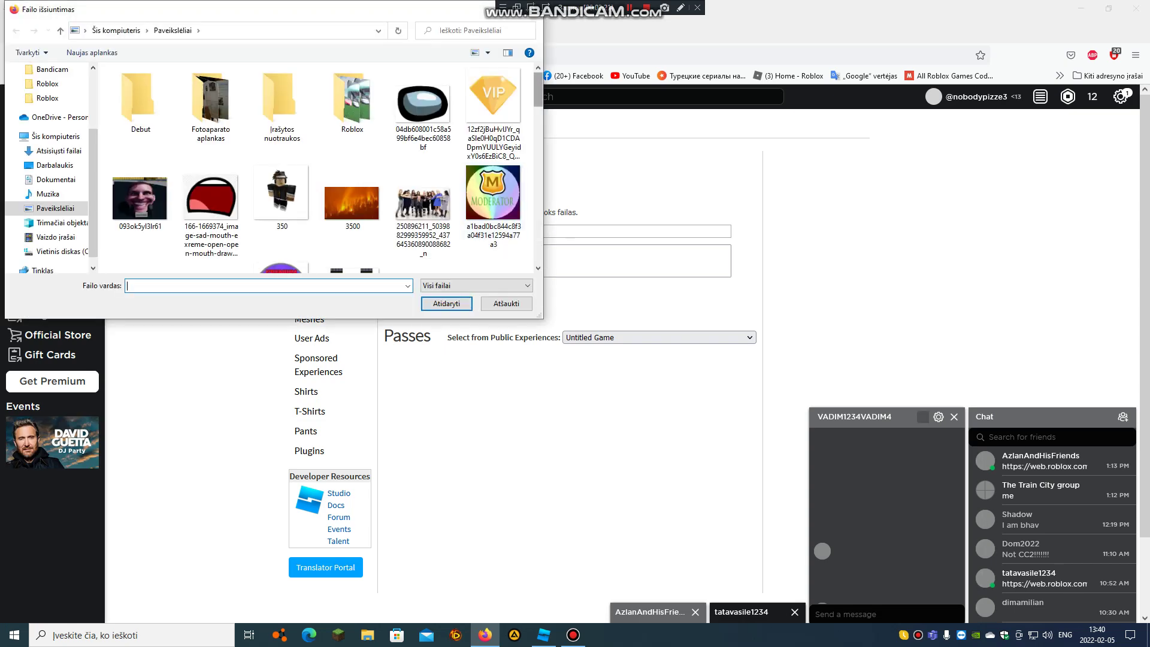
scroll(205, 221, down, 2)
scroll(206, 221, down, 2)
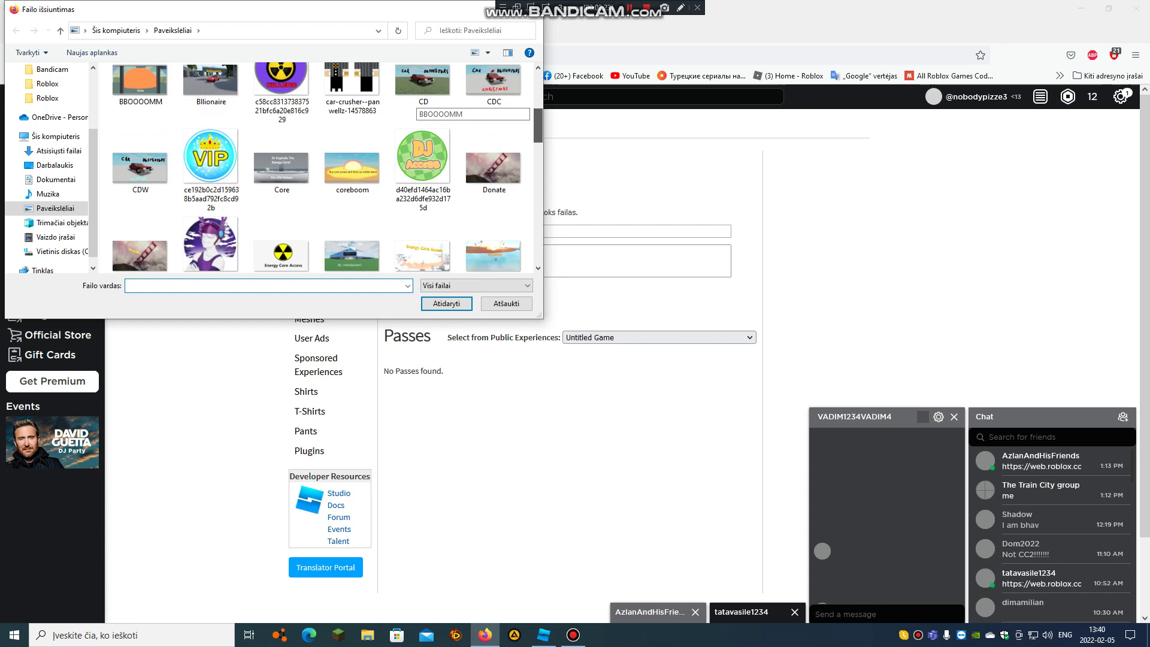
scroll(327, 168, down, 1)
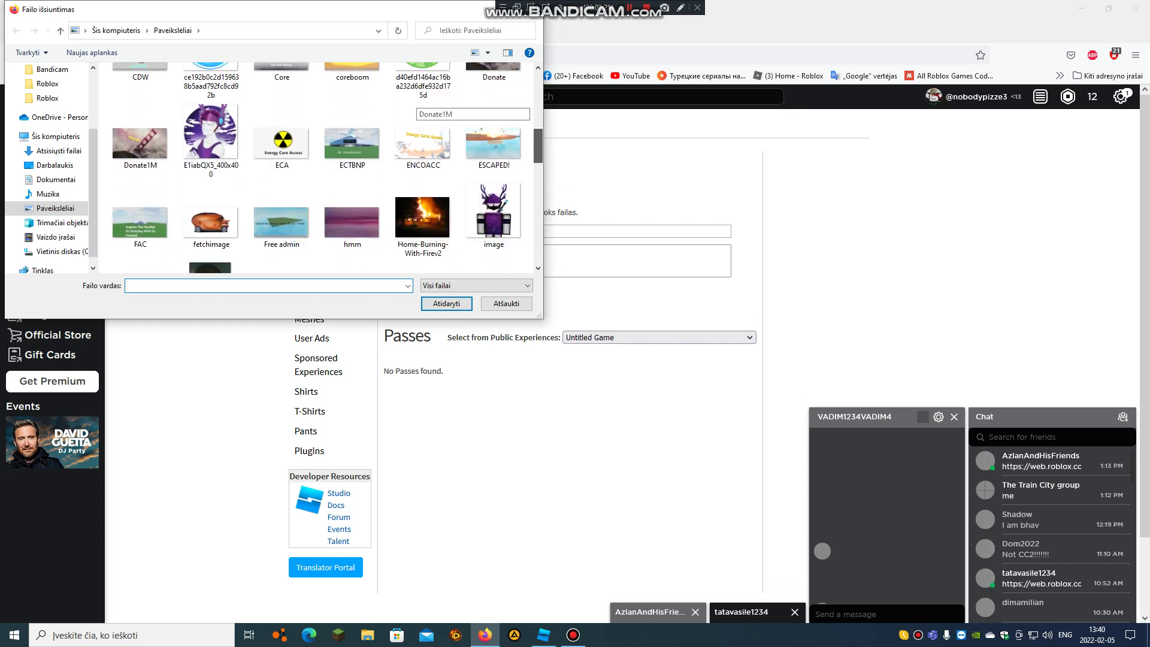
scroll(328, 168, down, 2)
scroll(327, 167, down, 1)
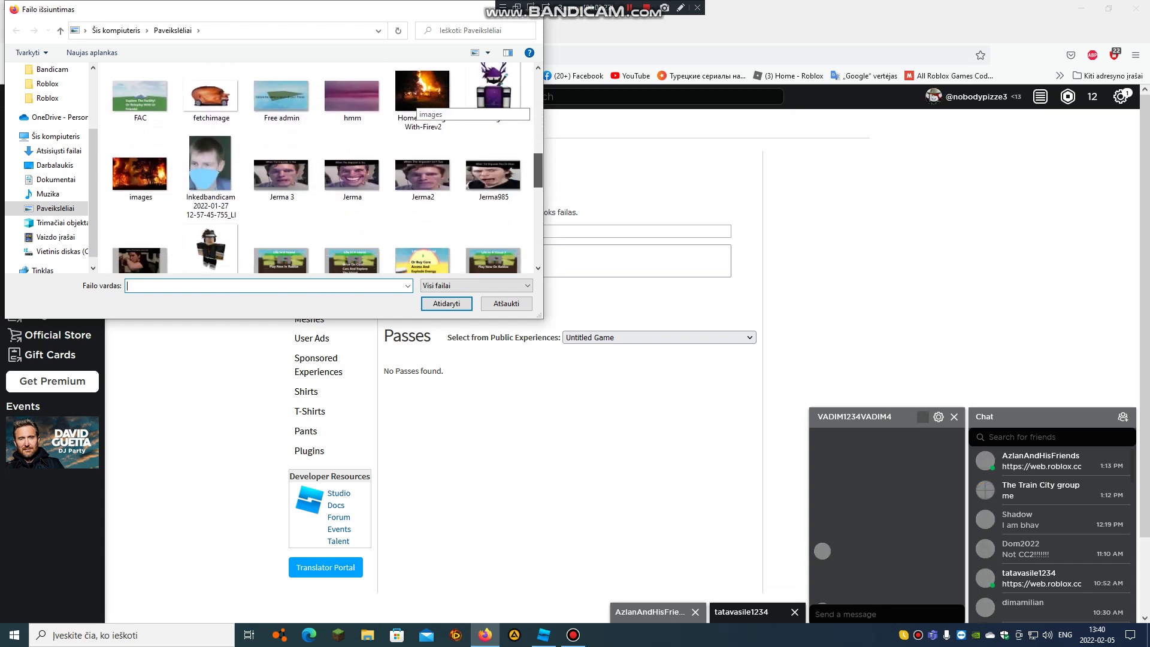
scroll(327, 167, down, 1)
scroll(327, 167, down, 1)
scroll(328, 168, down, 1)
scroll(415, 94, down, 1)
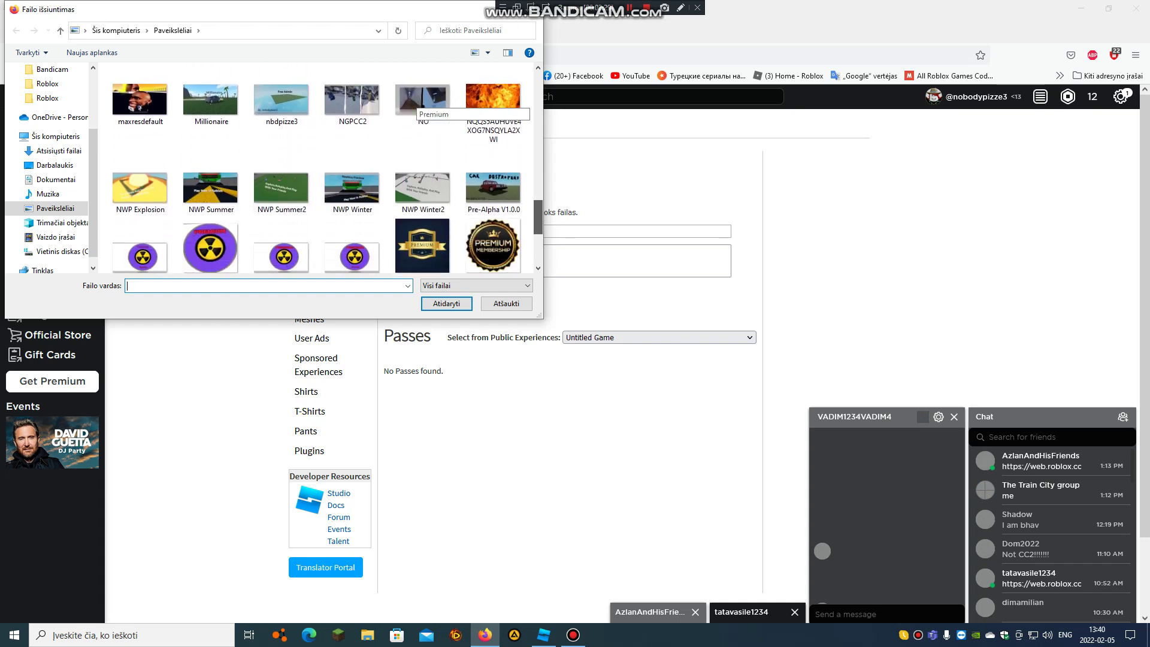
scroll(415, 95, down, 1)
scroll(415, 95, down, 1)
scroll(416, 95, down, 1)
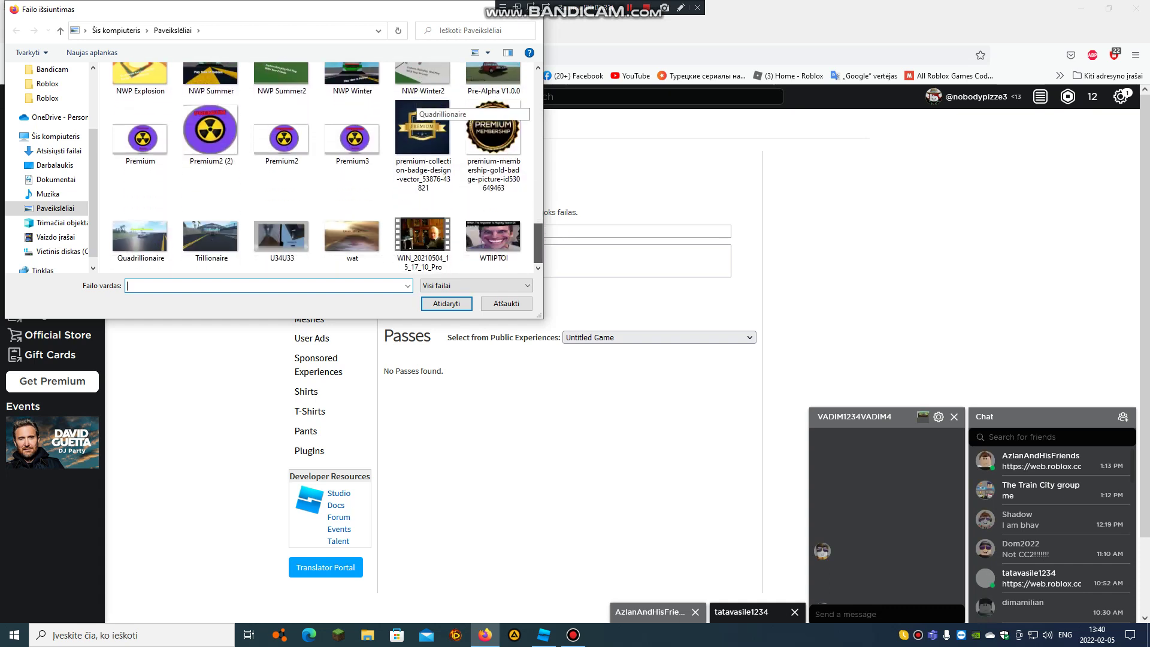
scroll(415, 99, up, 1)
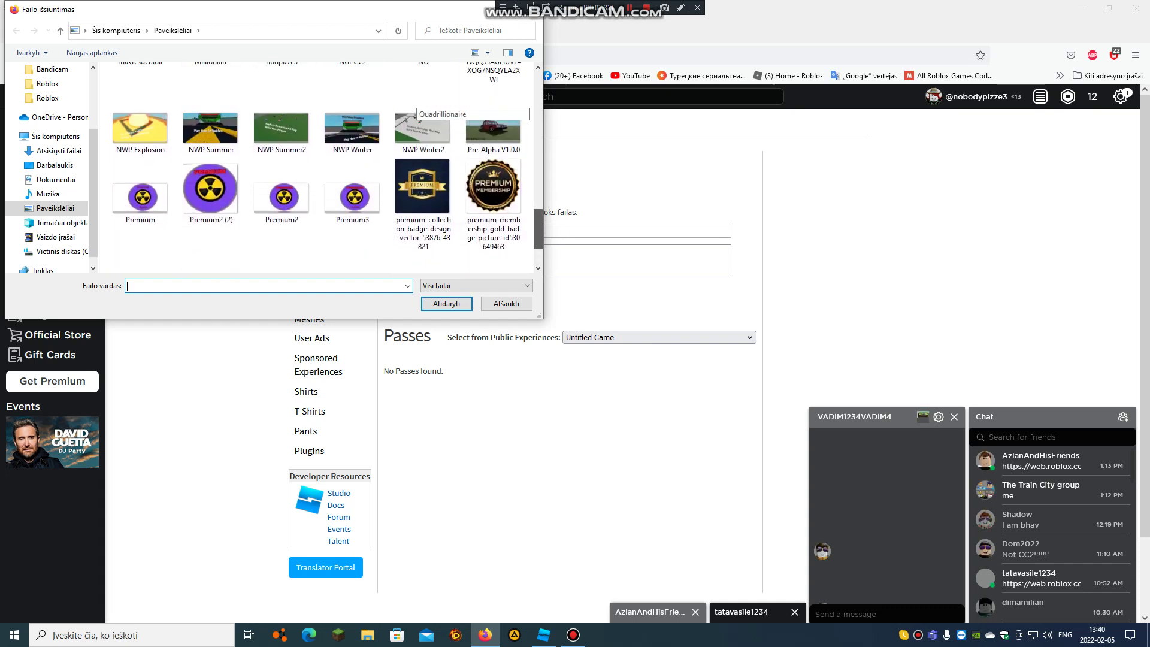
scroll(416, 99, up, 1)
scroll(416, 99, up, 1)
scroll(415, 100, up, 1)
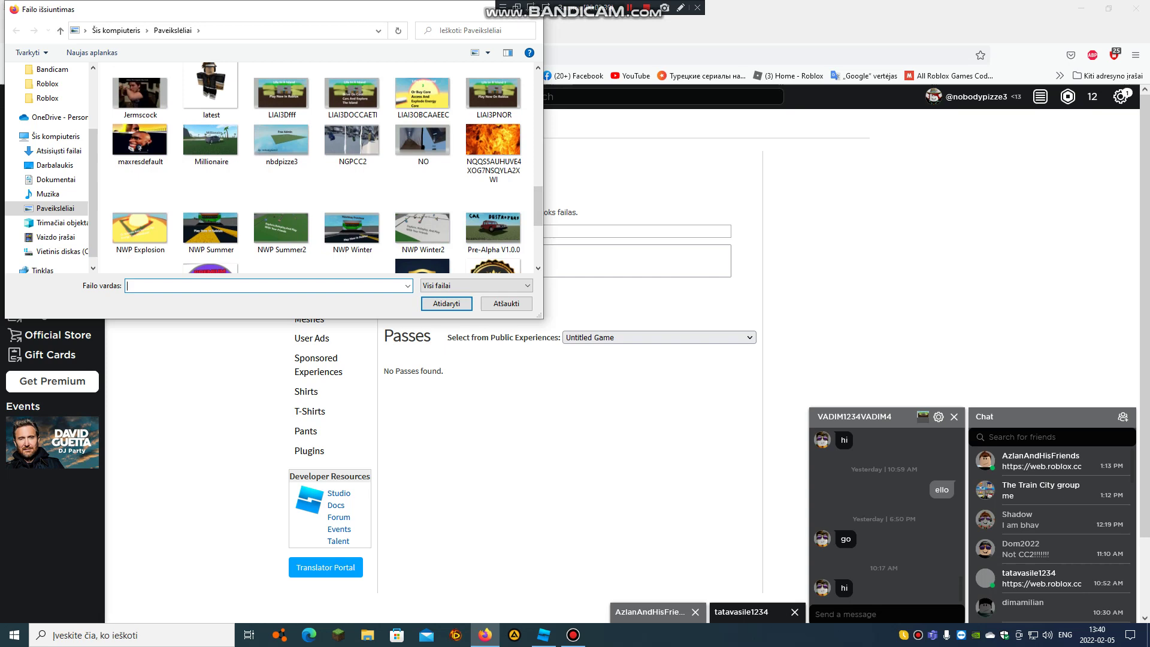
scroll(352, 215, up, 5)
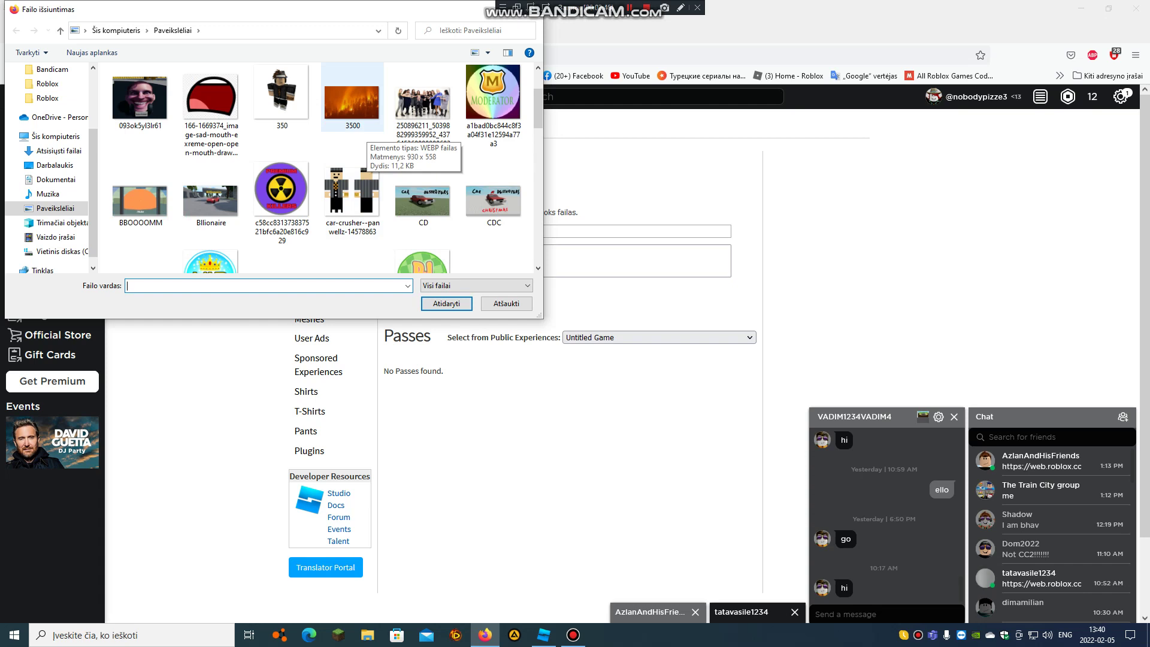
click(353, 103)
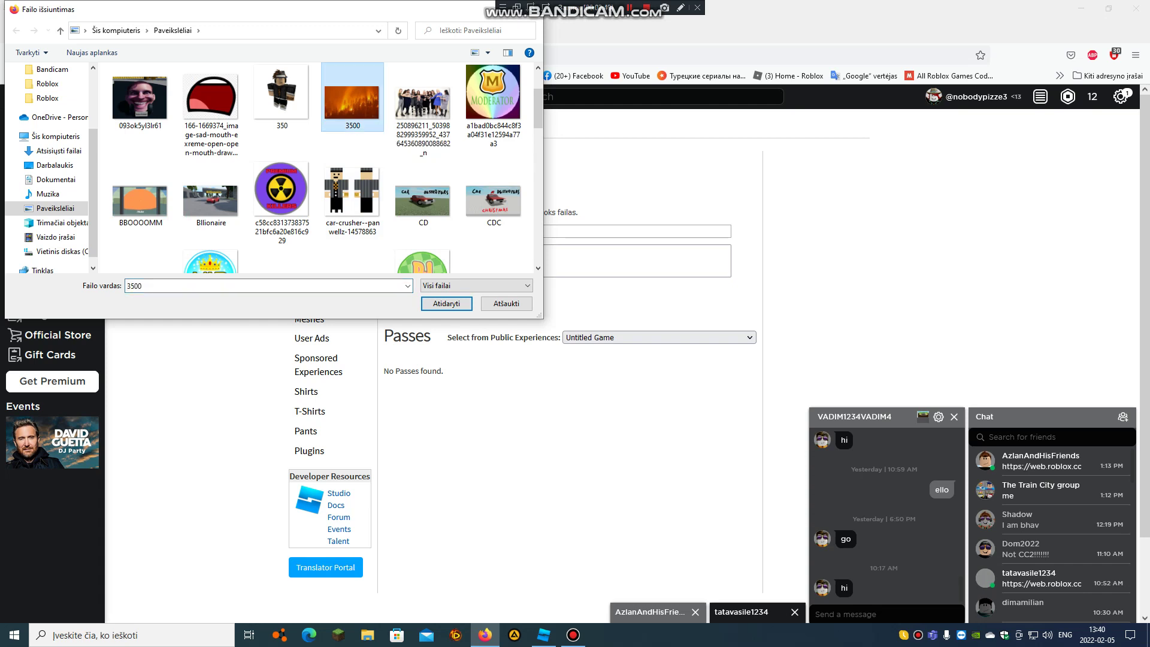
double_click(352, 104)
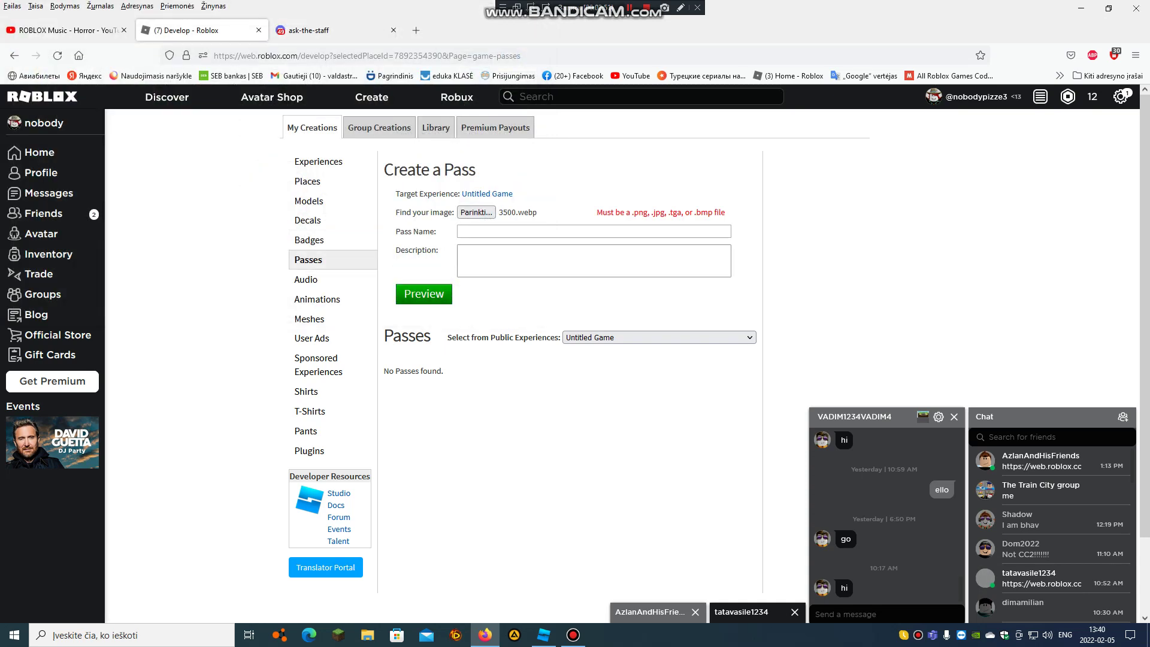
- Replace the pass image with wat.png
click(476, 212)
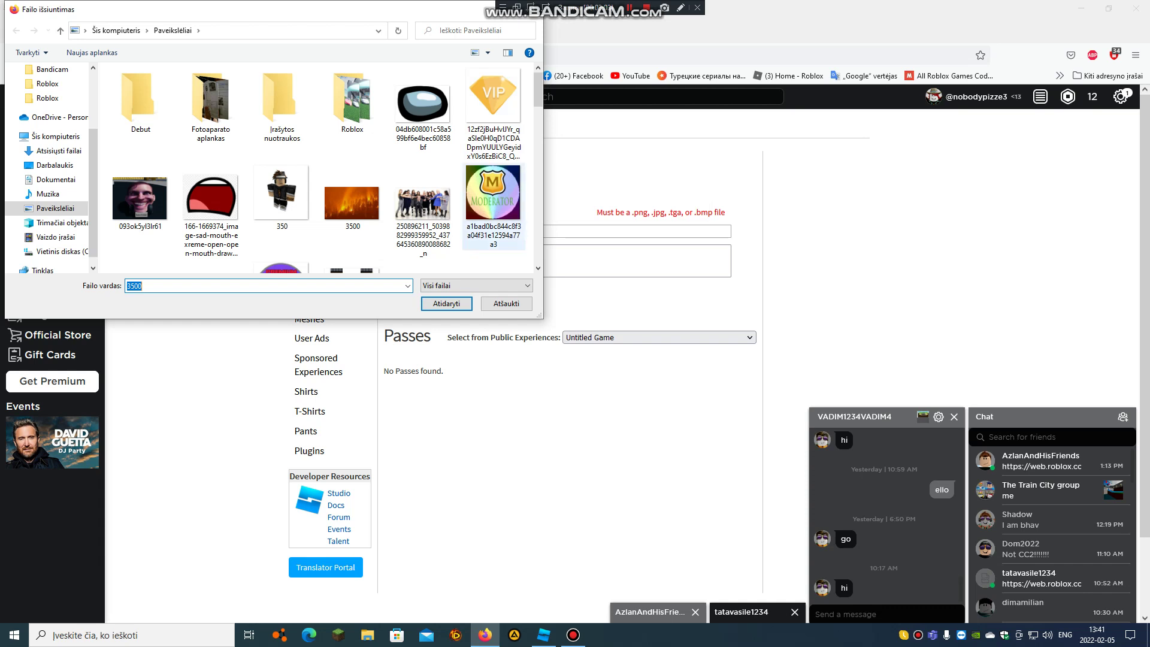
scroll(427, 216, down, 1)
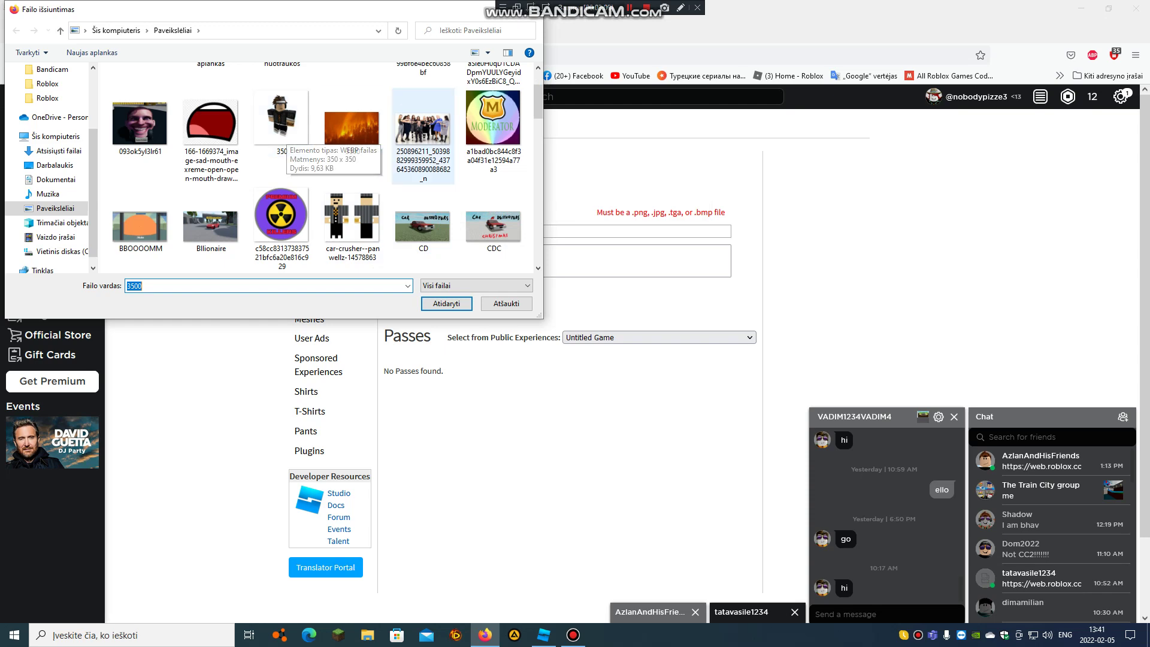
scroll(422, 148, down, 3)
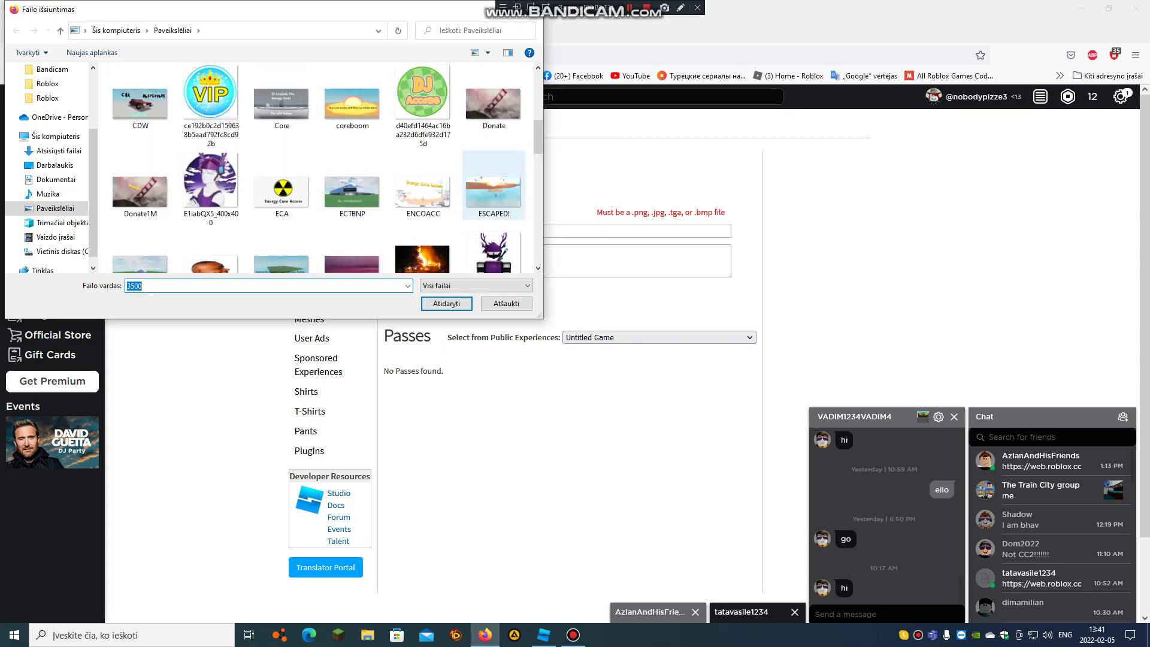
scroll(435, 215, down, 1)
scroll(435, 214, down, 2)
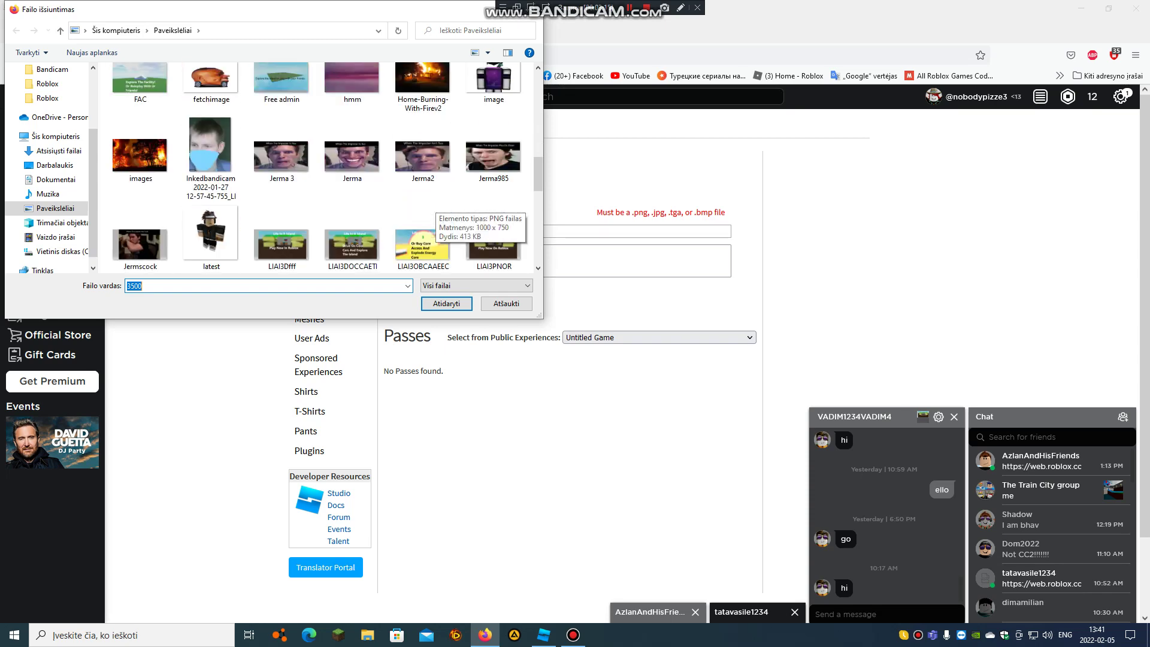
scroll(435, 214, down, 2)
scroll(435, 214, down, 2)
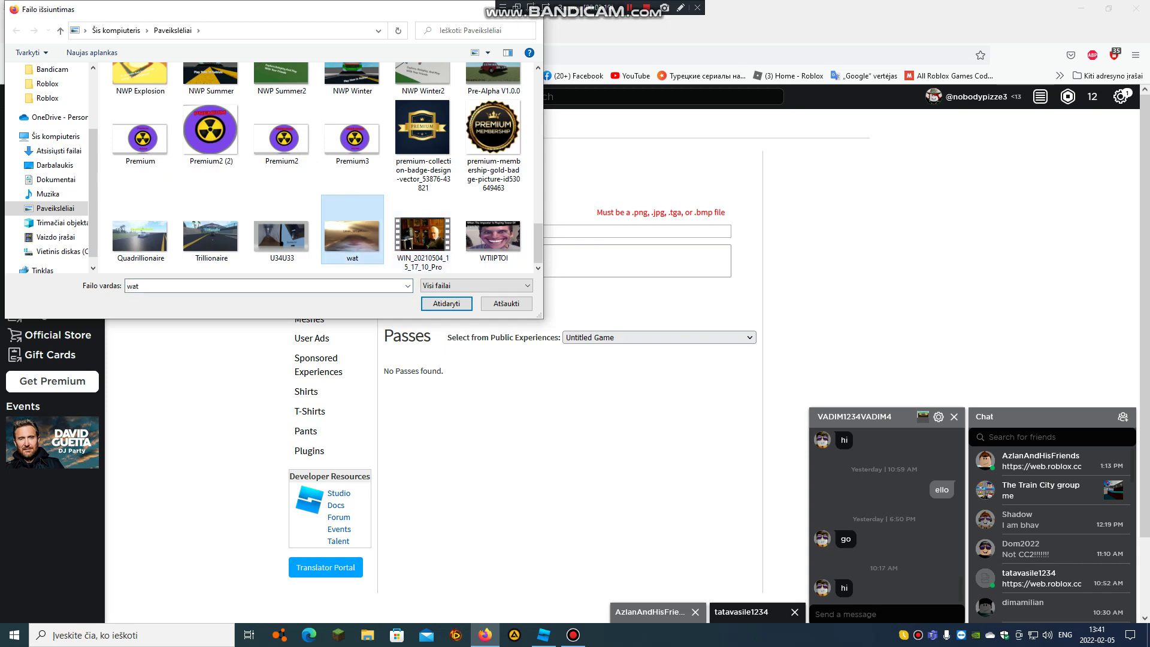
key(Return)
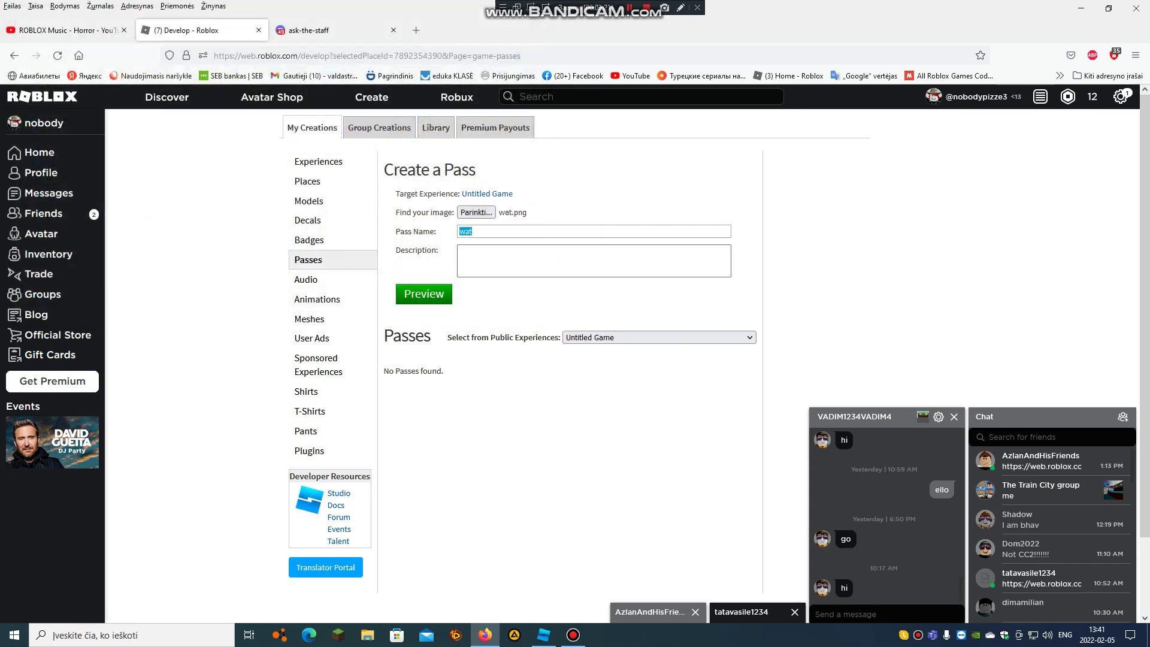
- Name the pass 'Admin' with description 'test', then preview and verify the upload
key(BackSpace)
text(Don)
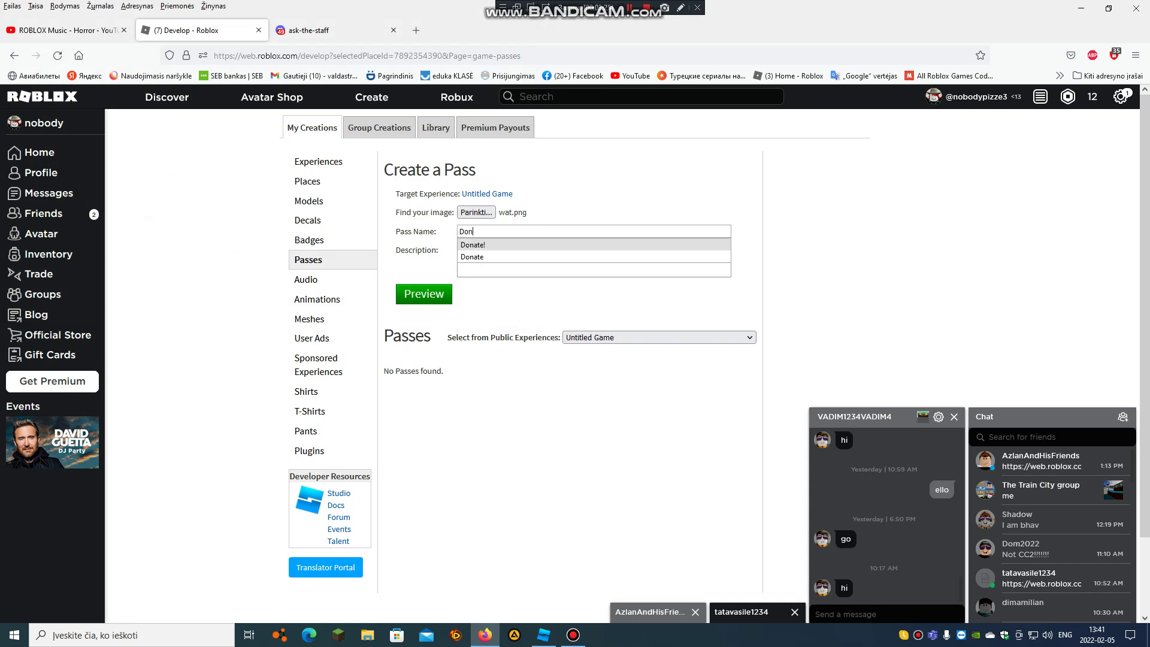
key(BackSpace)
key(BackSpace)
key(BackSpace)
text(Admi)
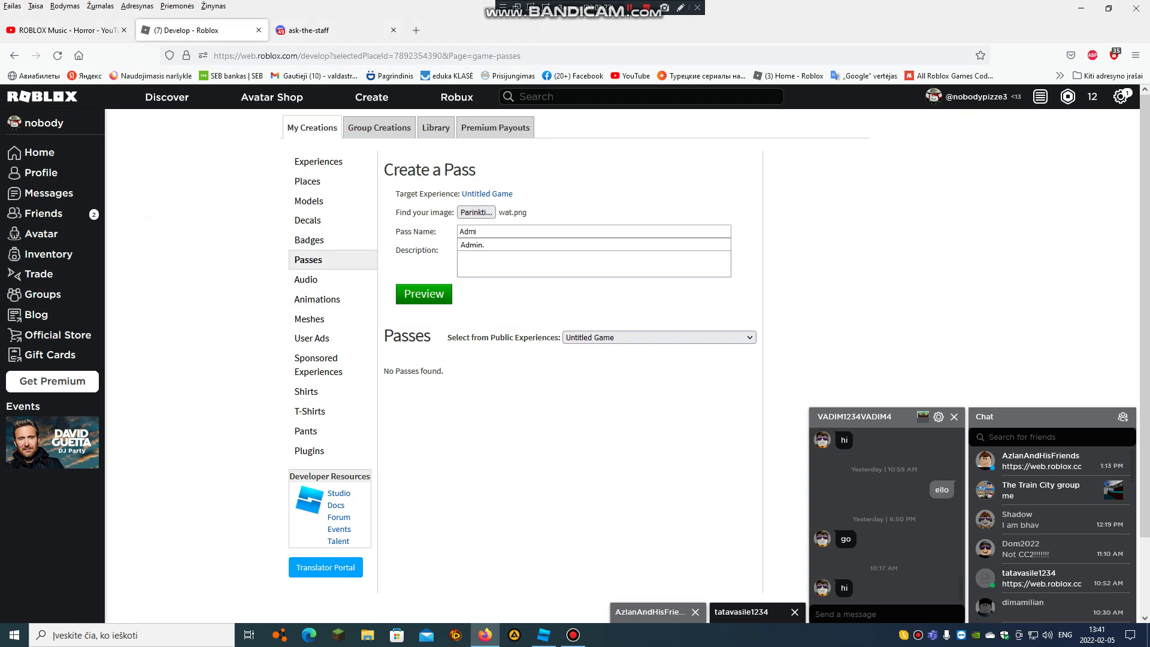
text(n)
key(Tab)
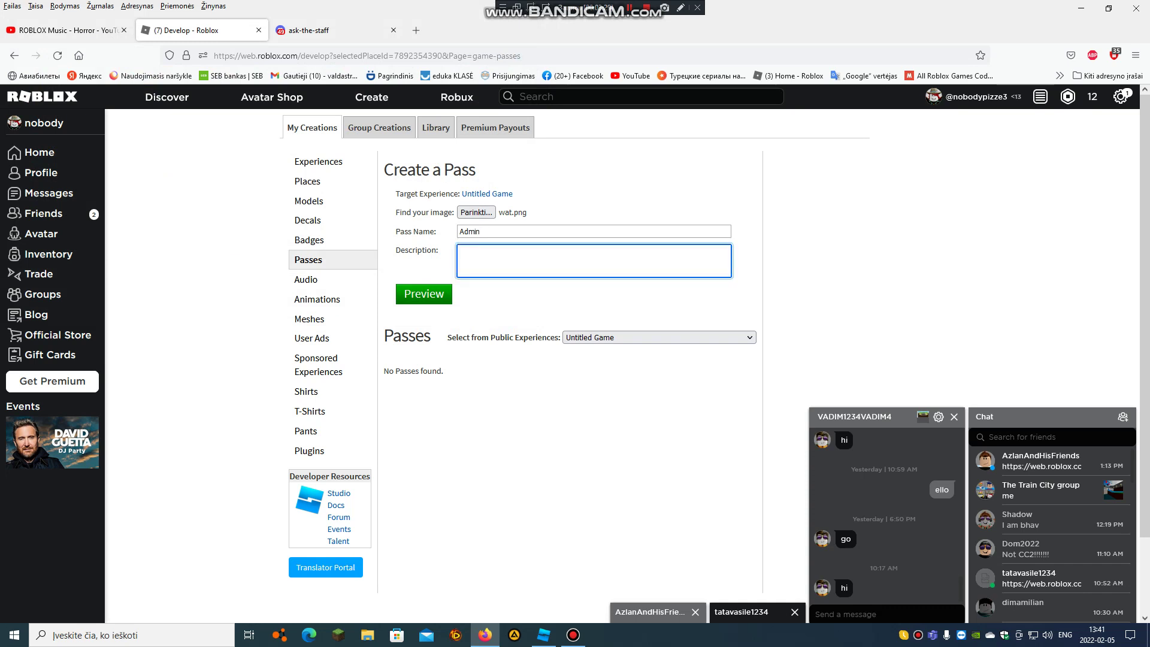
text(test)
key(Tab)
key(Return)
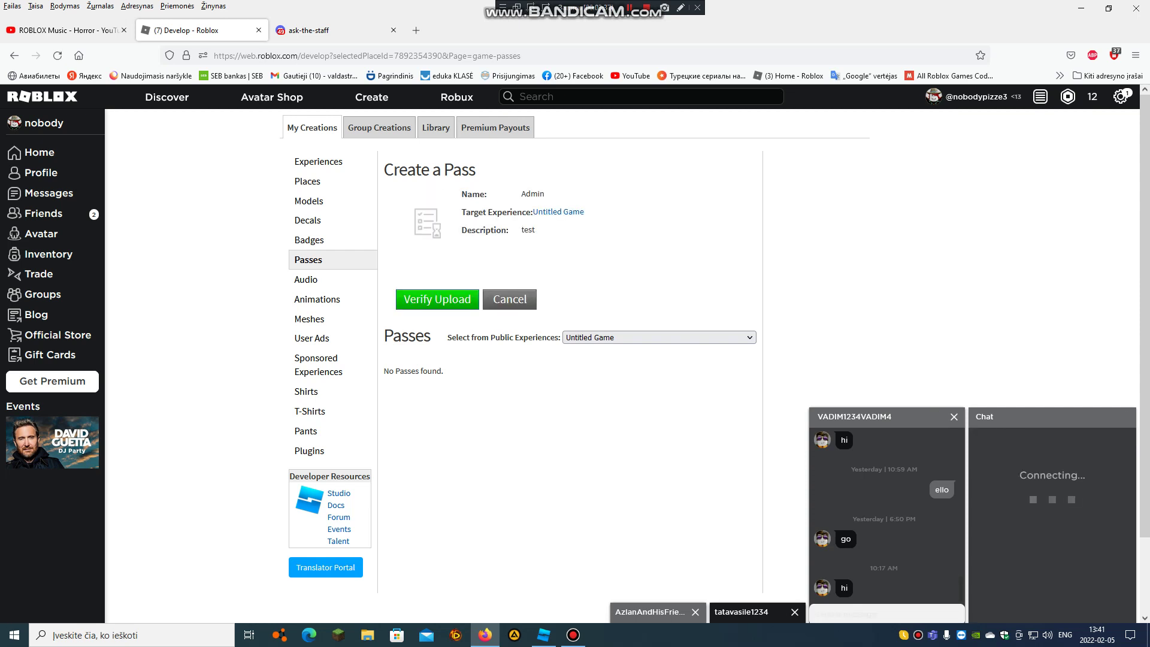
key(Return)
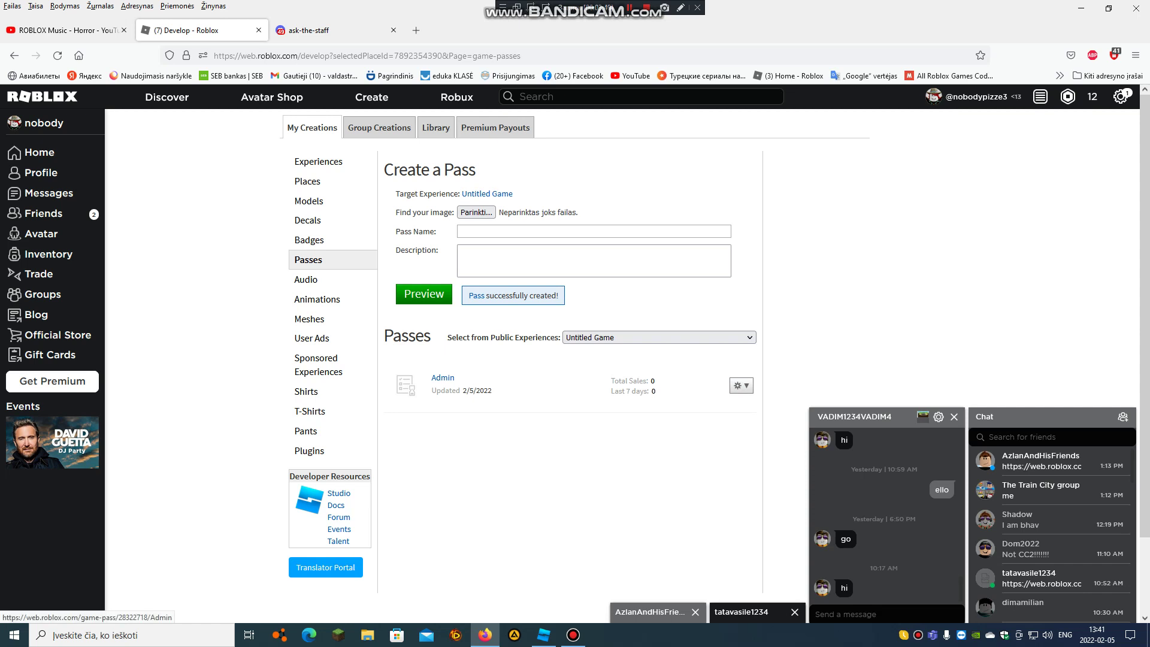
- Open the Admin pass's Configure page from its ... menu
click(443, 378)
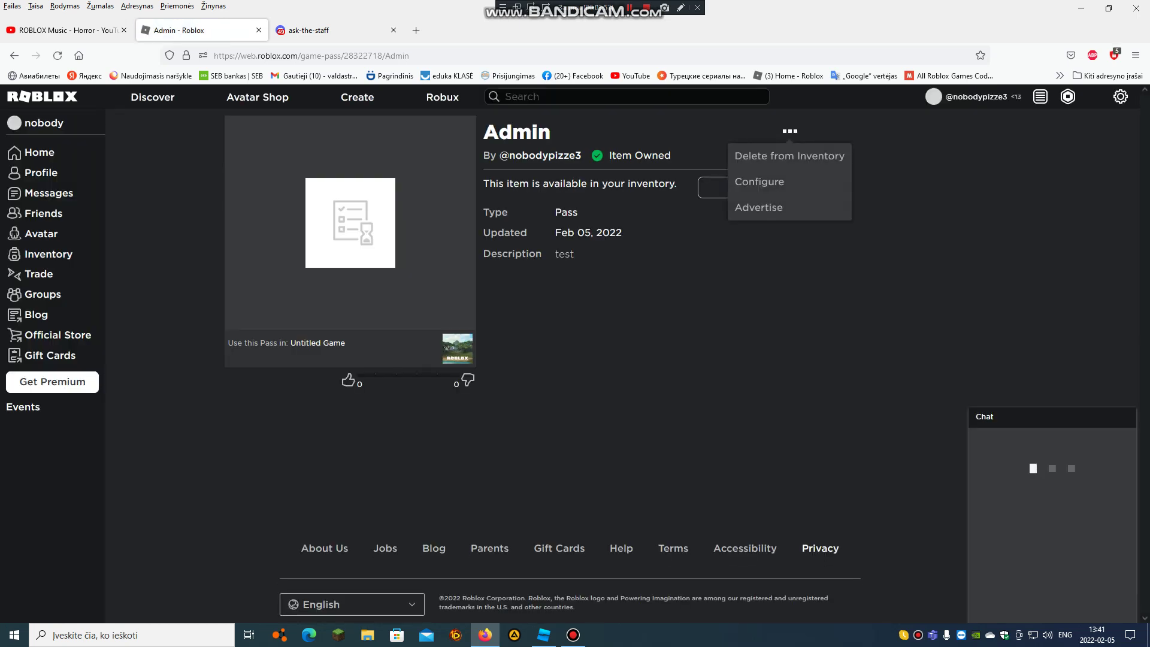
click(760, 182)
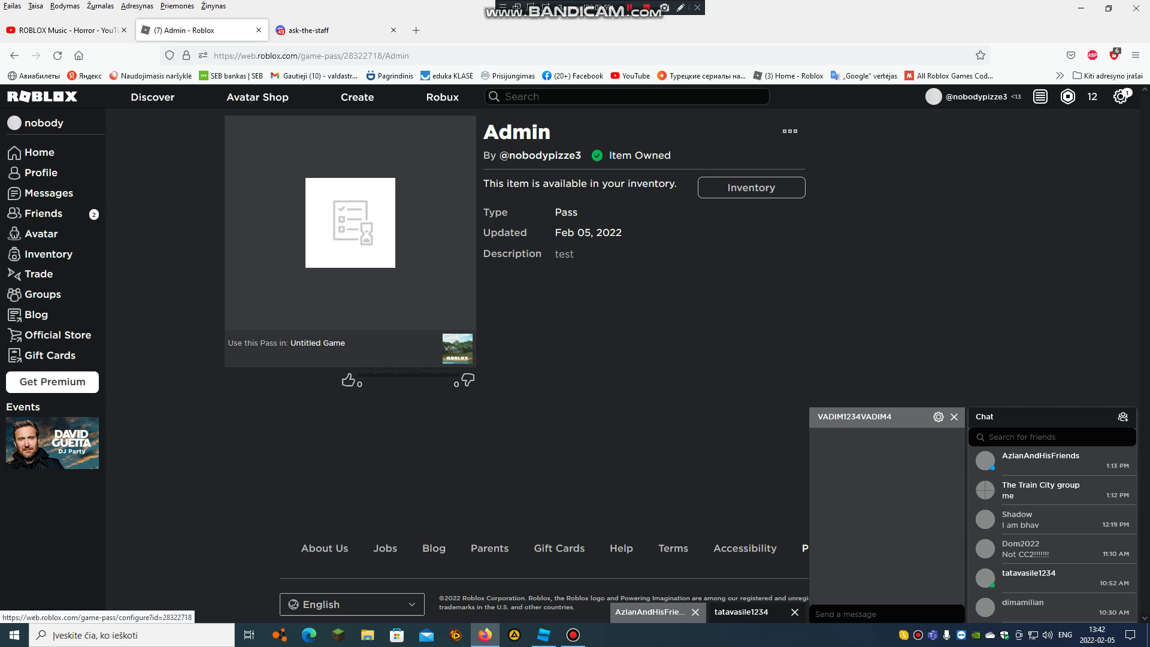
click(752, 187)
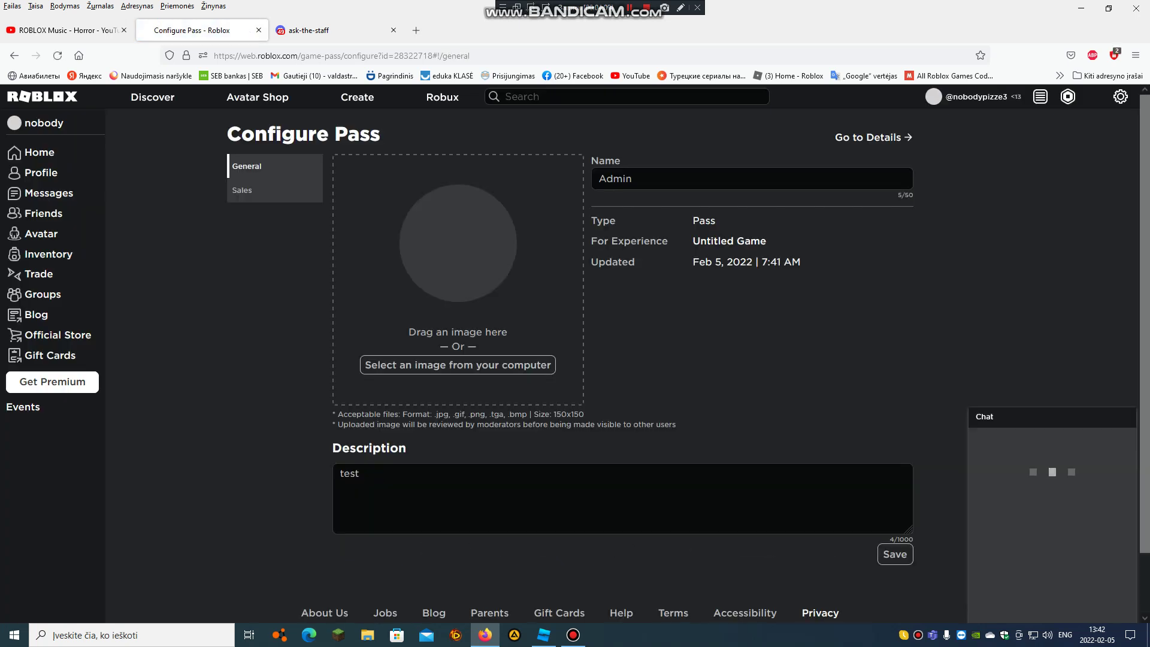
- Put the Admin pass on sale at 999,999,999 Robux and save it
click(242, 189)
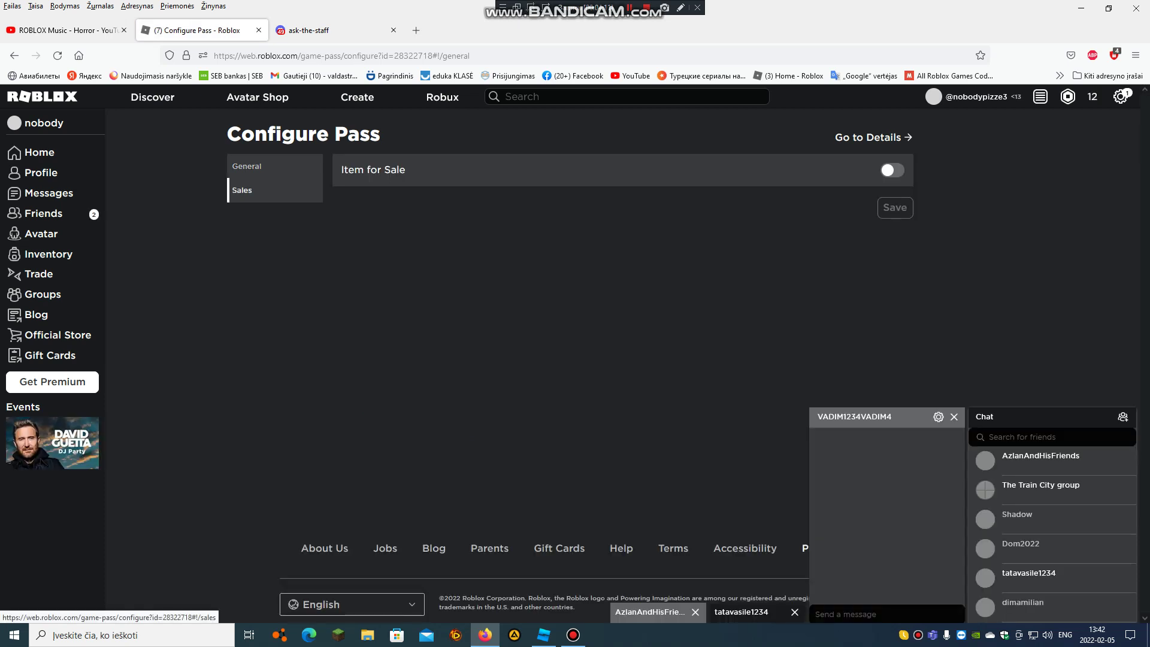
click(893, 170)
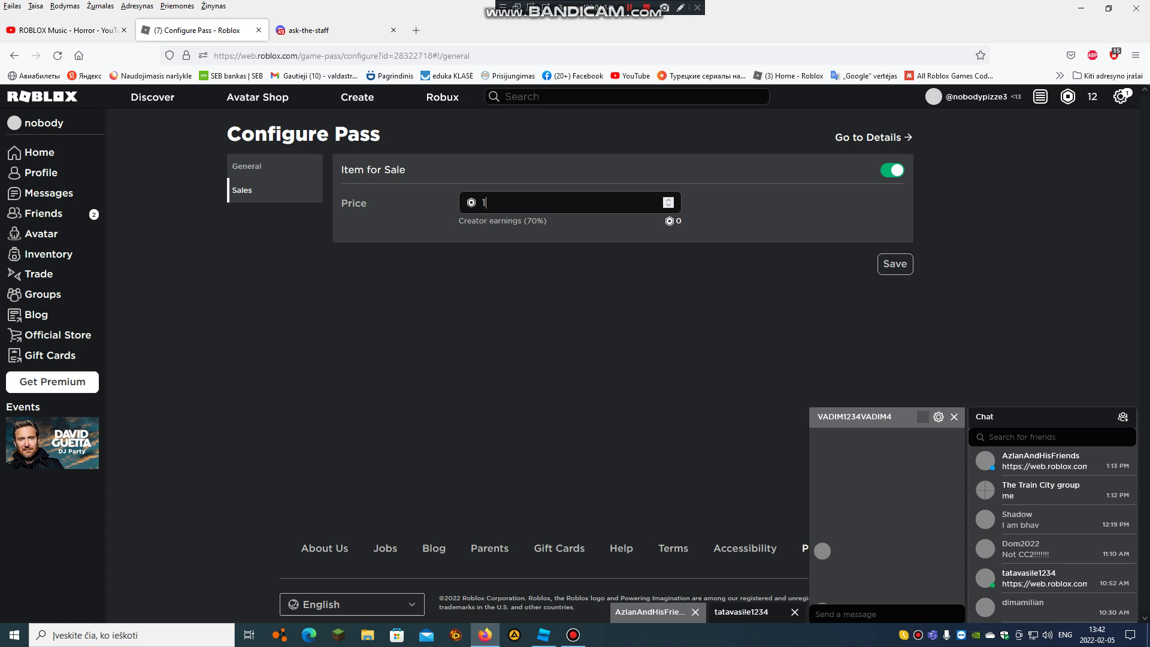
key(BackSpace)
text(10)
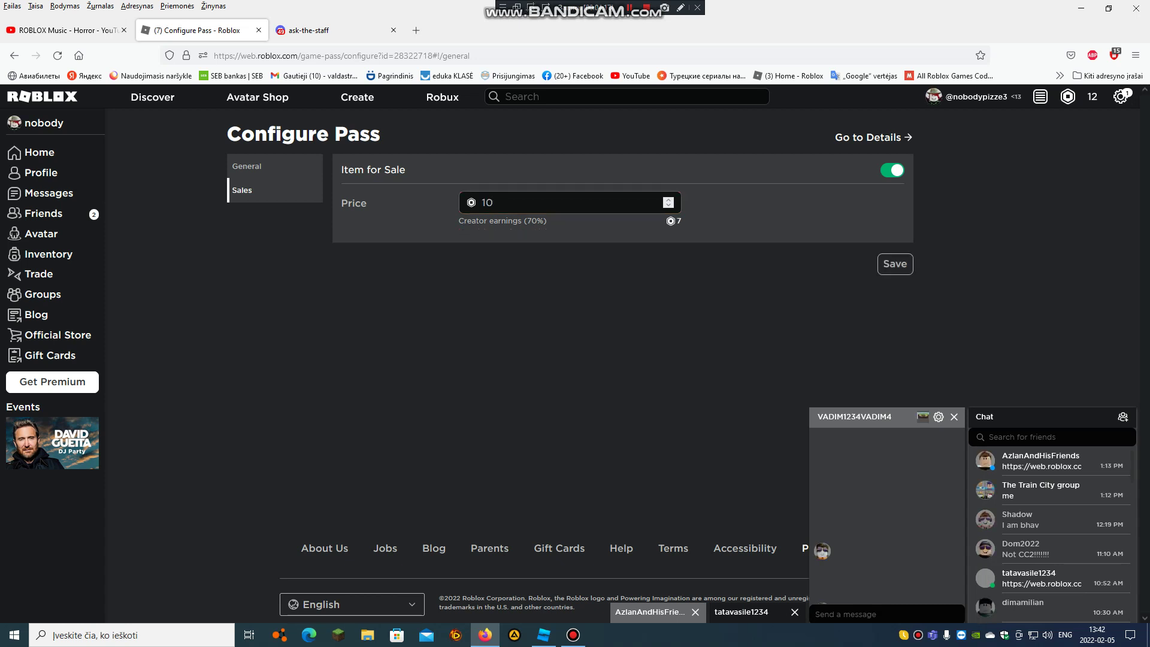
text(0000000000000000000000000000)
key(F5)
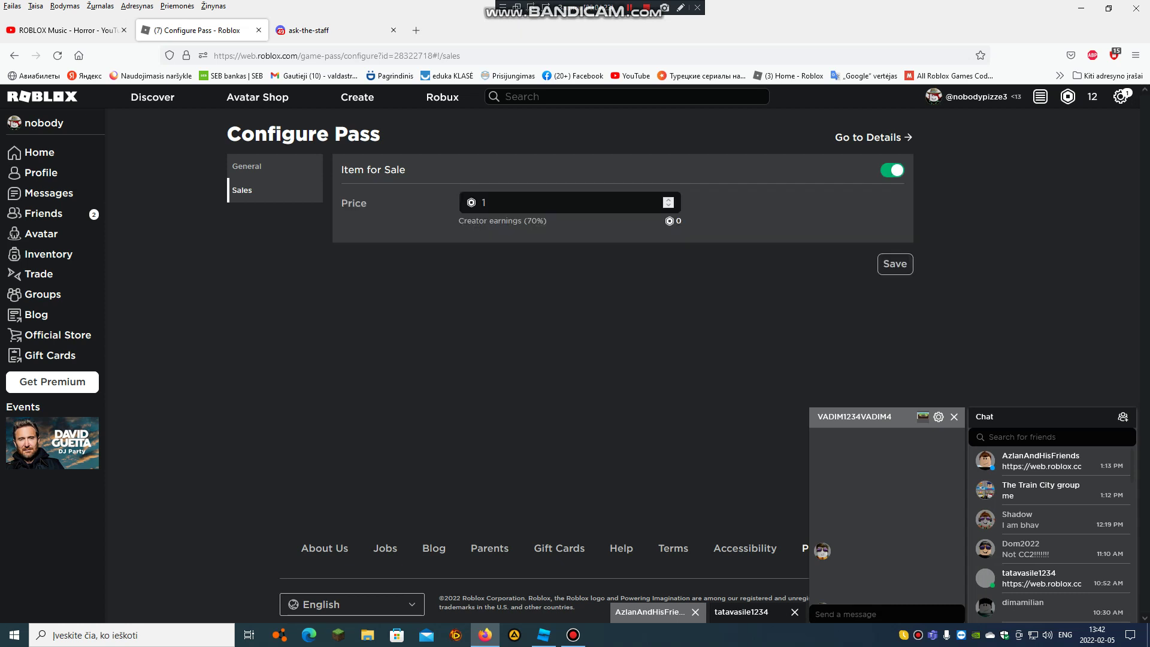
key(F5)
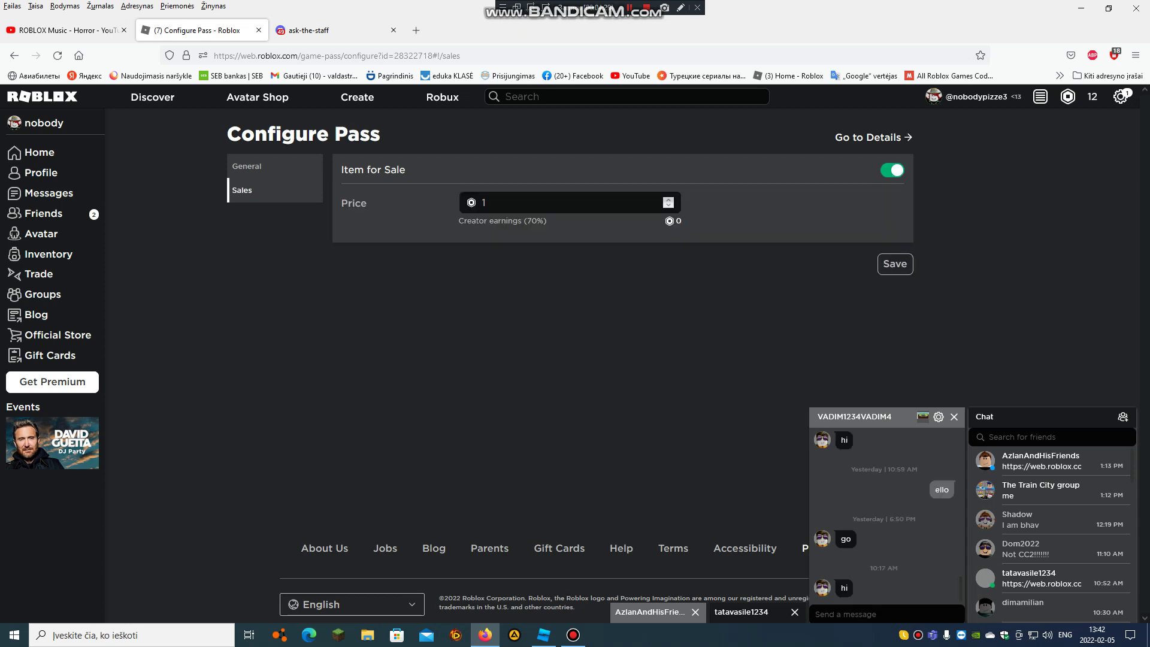
click(668, 200)
click(668, 206)
key(BackSpace)
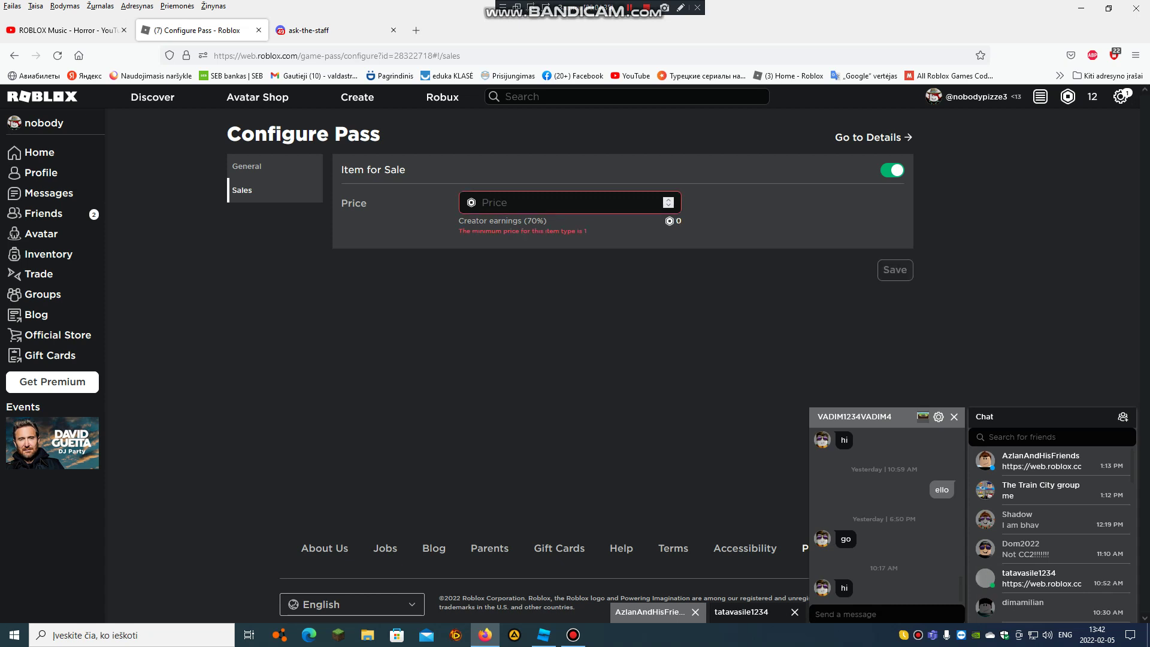
text(0)
key(BackSpace)
text(1000000)
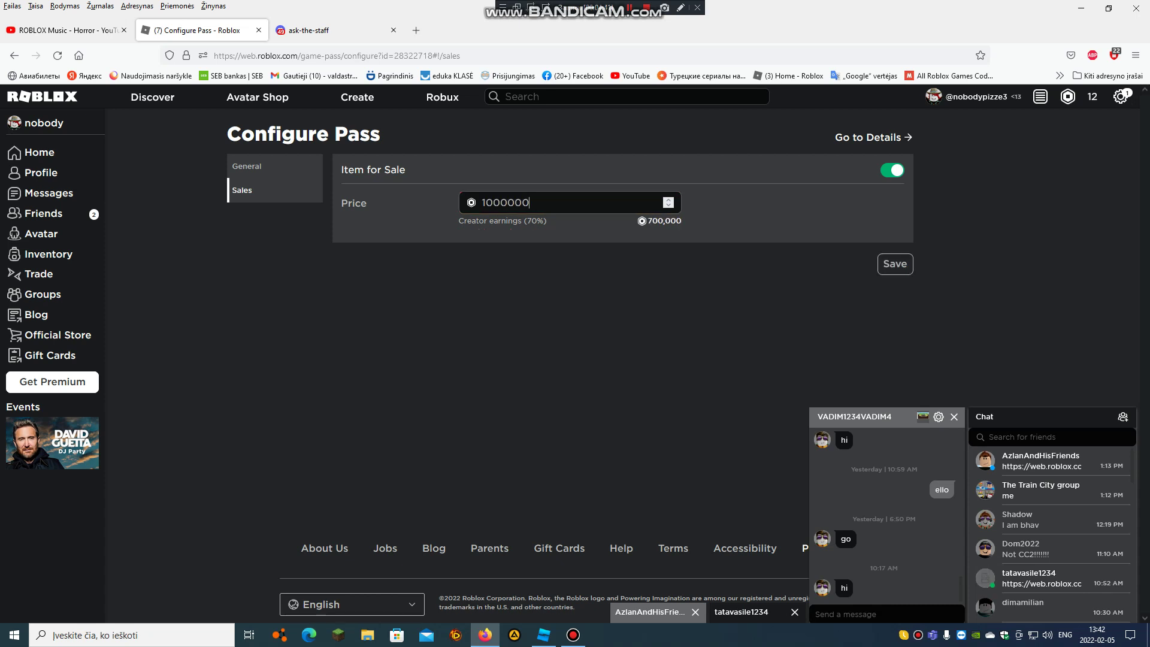
text(0000)
key(BackSpace)
key(BackSpace)
key(BackSpace)
key(BackSpace)
key(BackSpace)
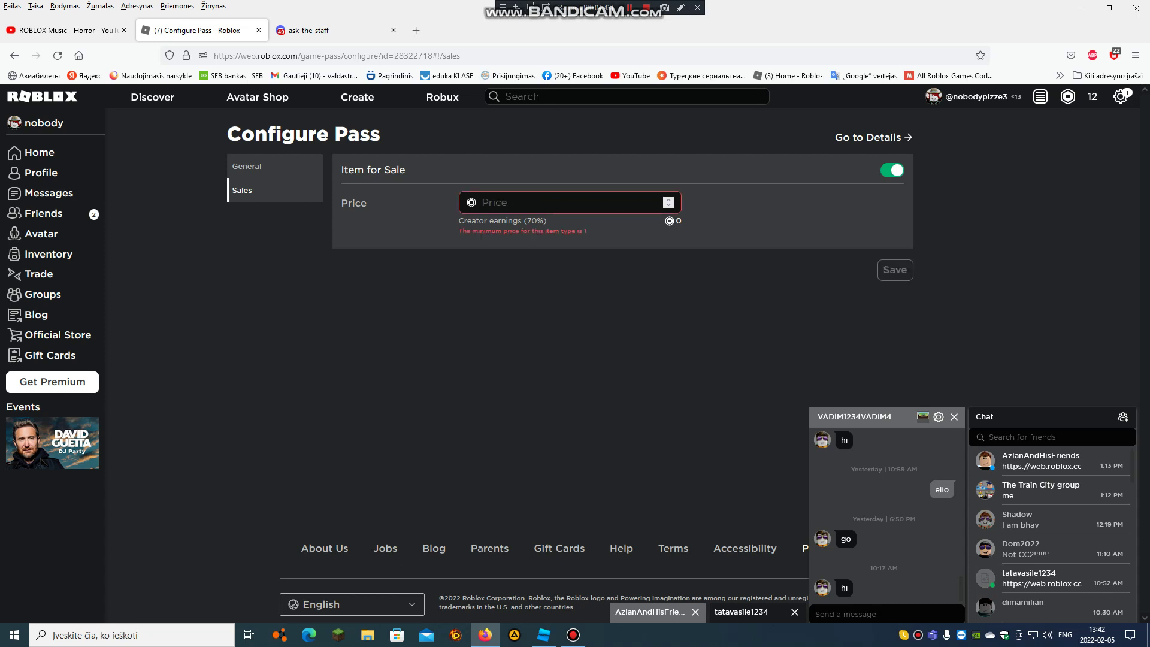
text(999999999)
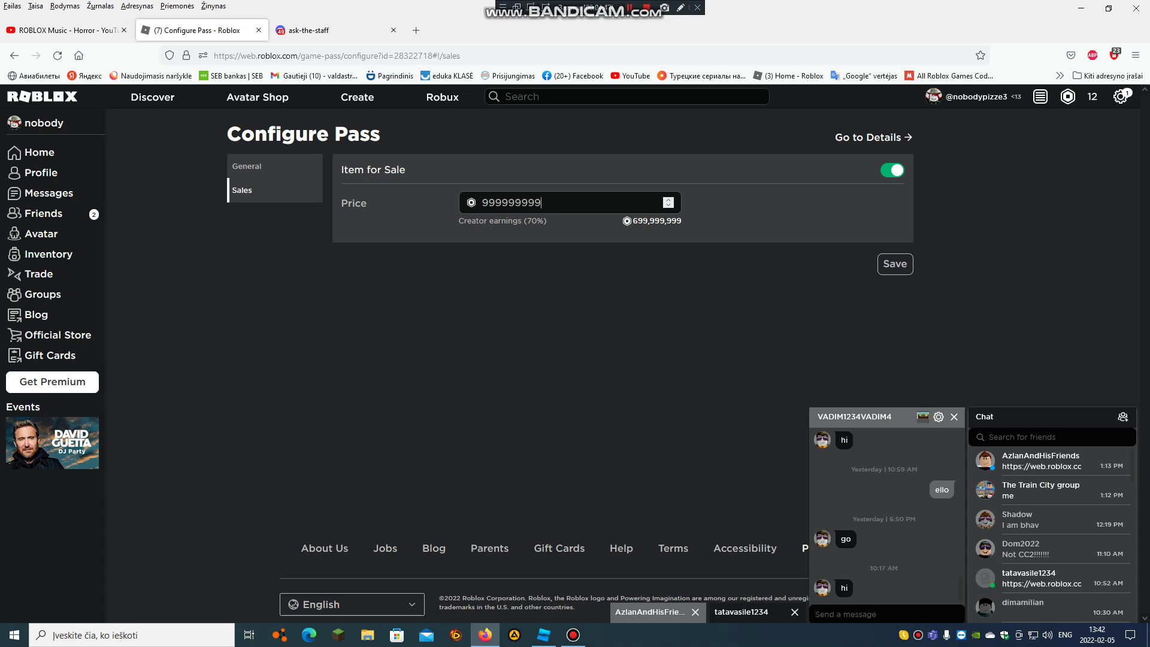
click(895, 263)
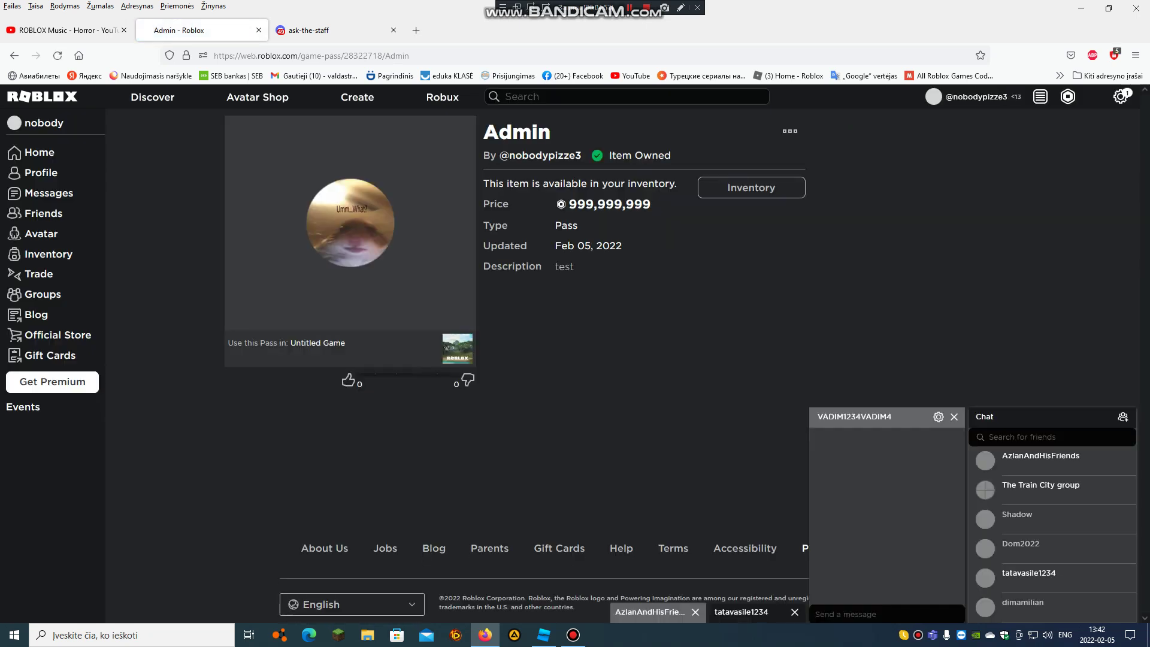
- Copy the Admin pass ID 28322718 from the web page address
click(351, 56)
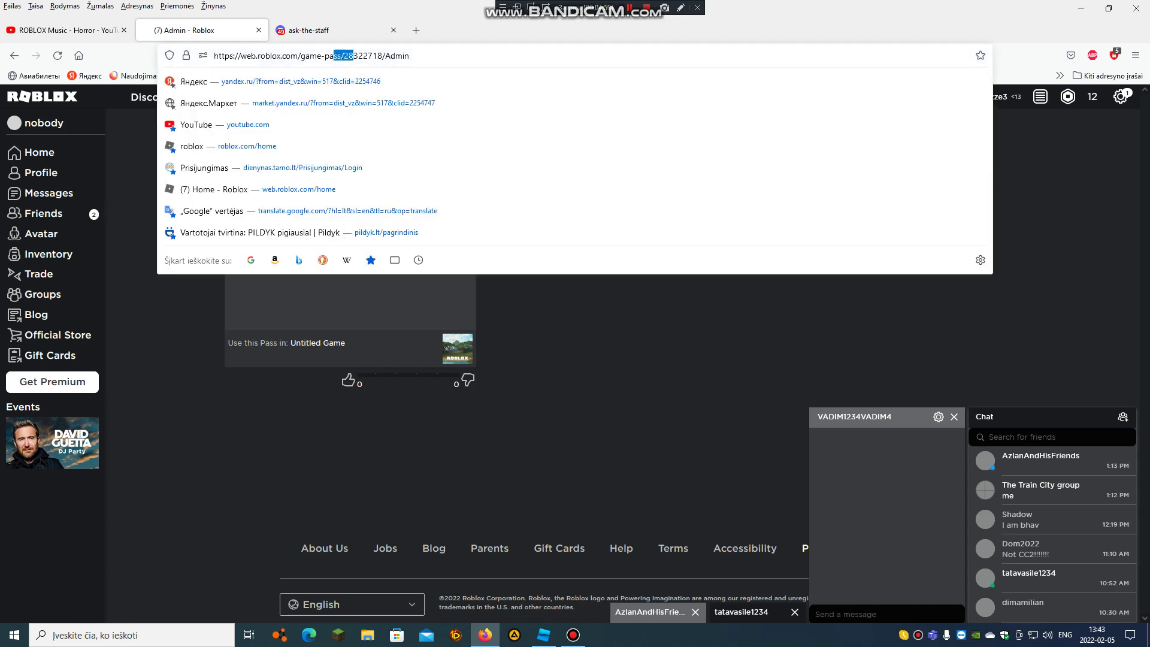
double_click(351, 56)
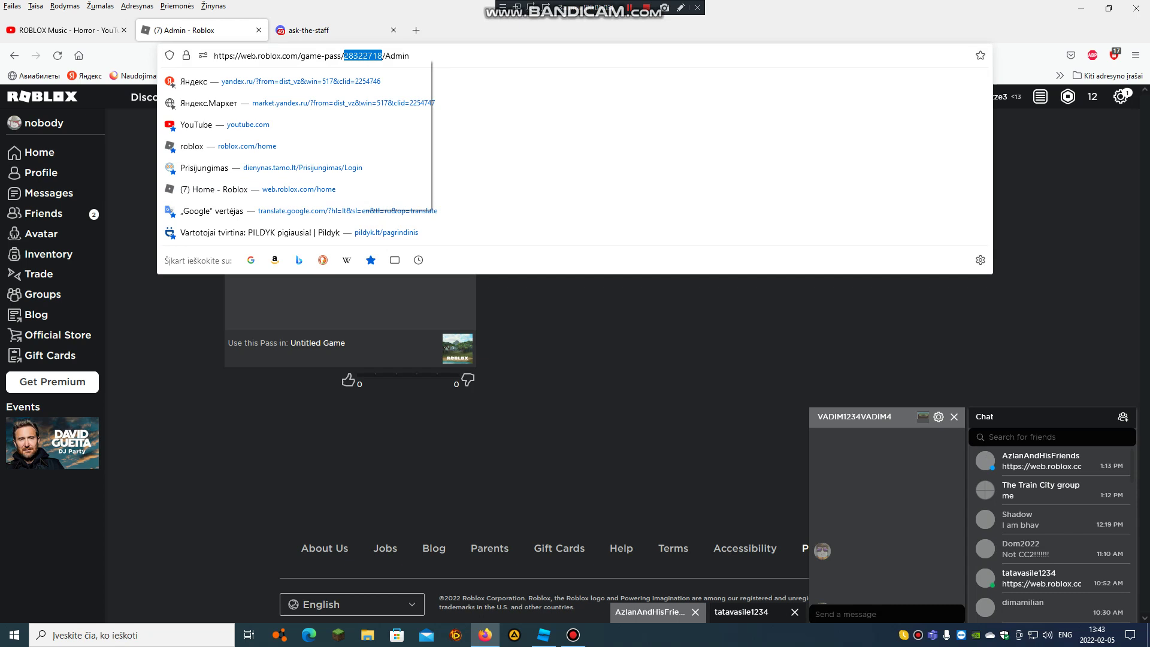
right_click(361, 56)
click(391, 124)
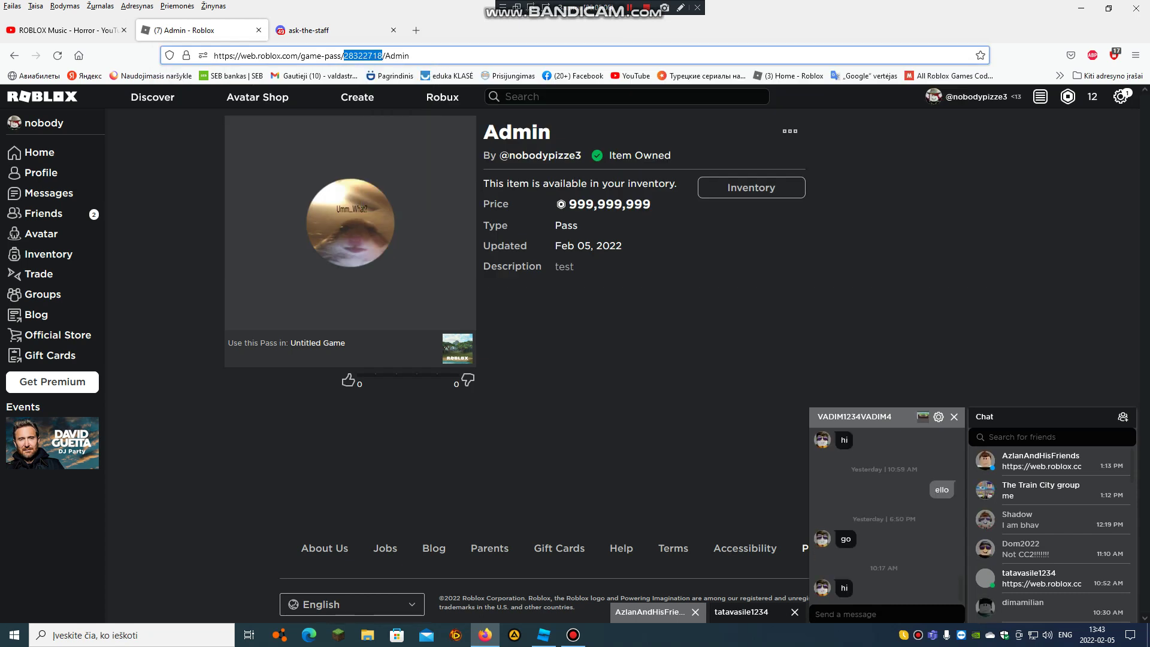
- Back in Studio, expand HD Admin > Settings in Explorer and open the Settings script
click(543, 634)
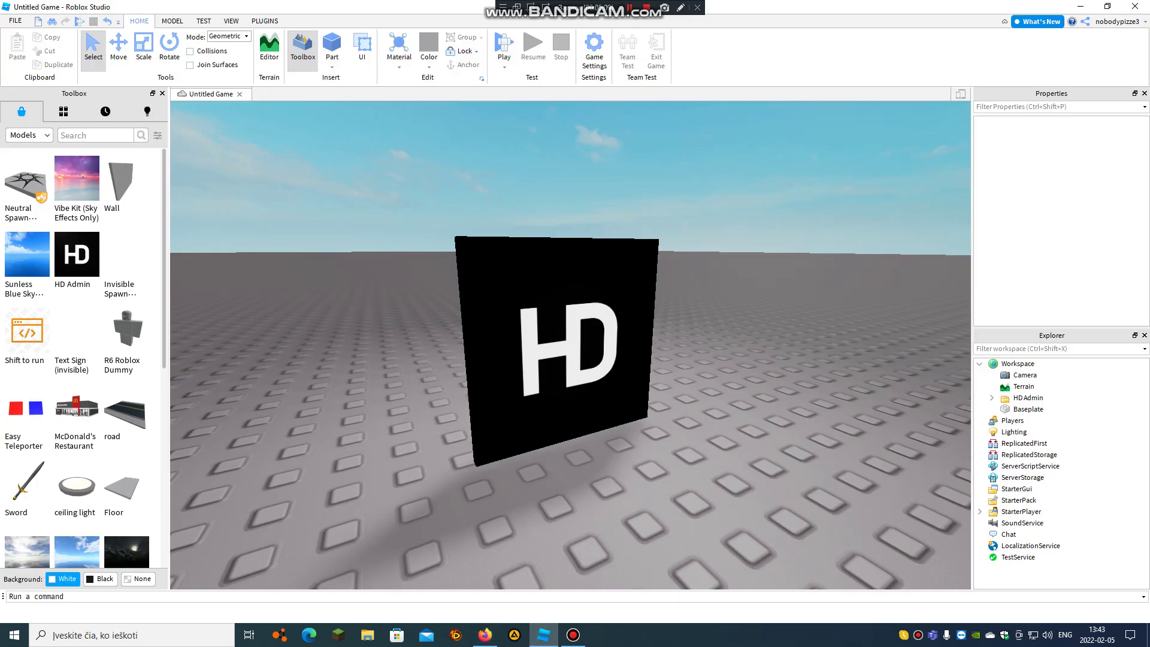
click(992, 397)
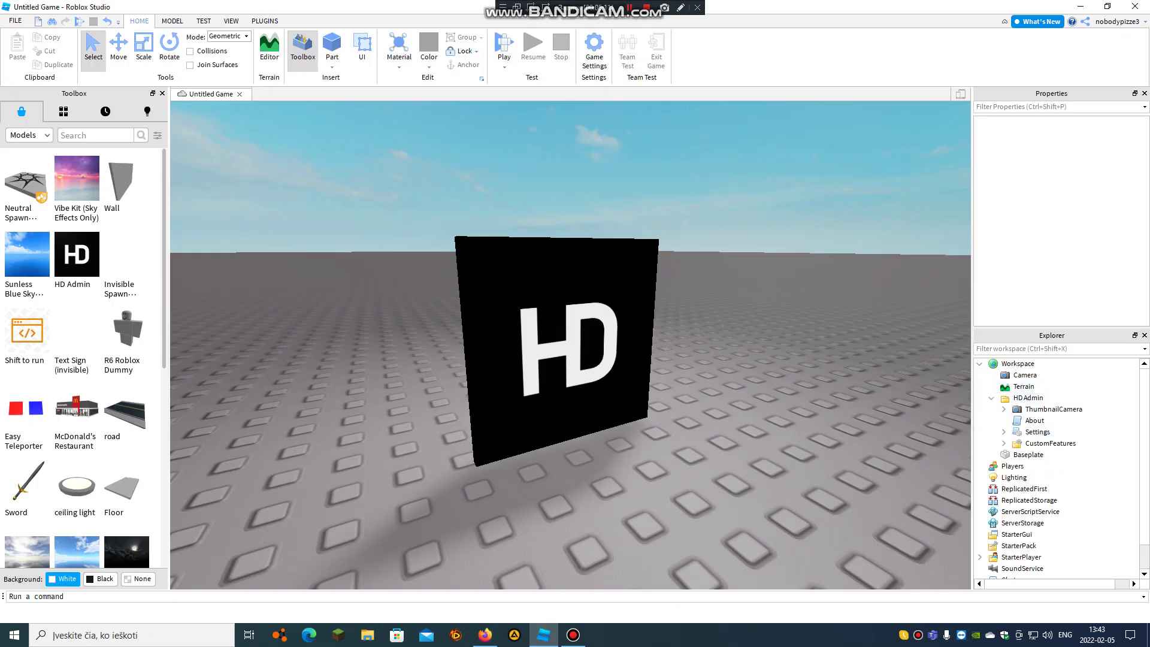
double_click(1059, 432)
double_click(1068, 443)
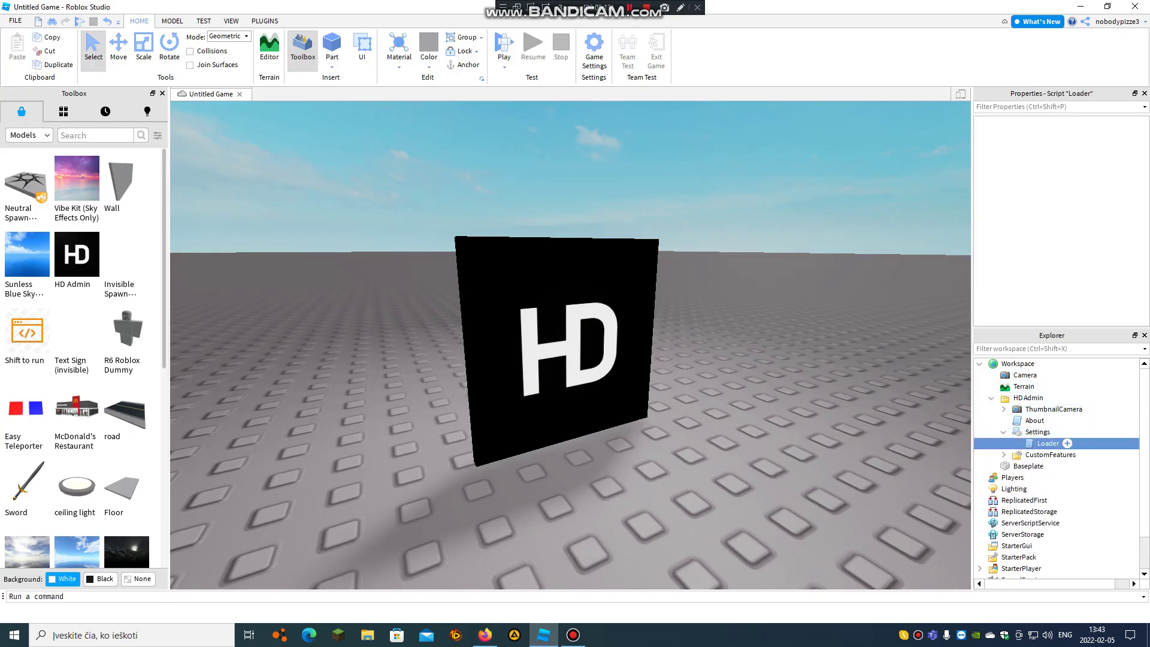
double_click(1039, 432)
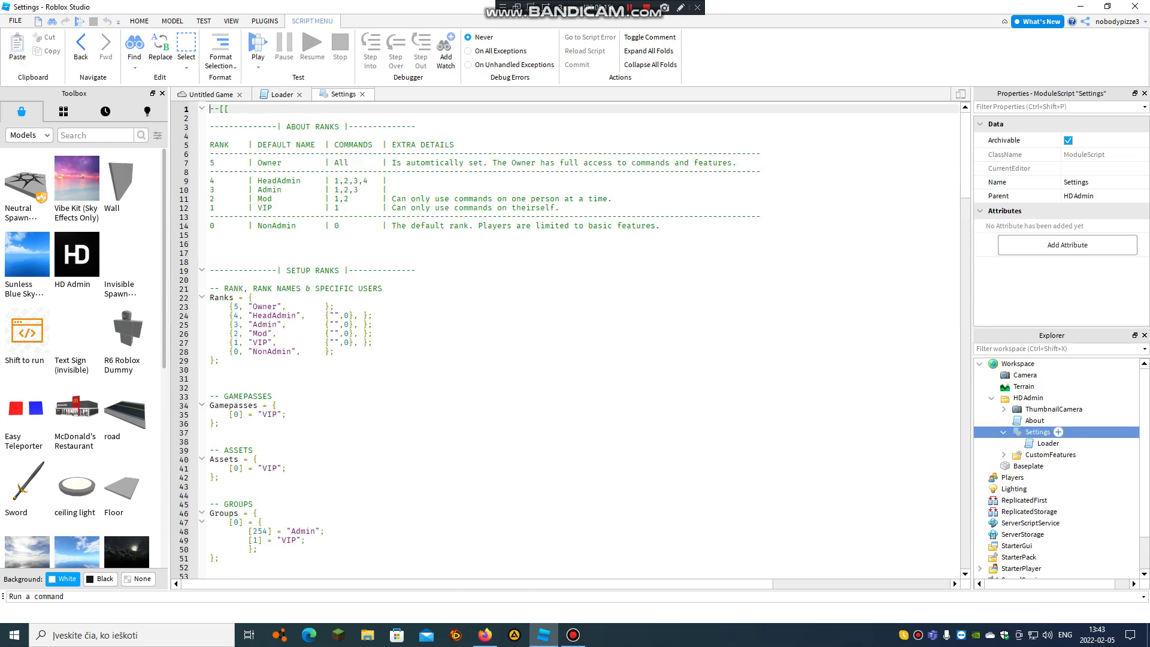
scroll(575, 342, down, 1)
scroll(575, 341, down, 5)
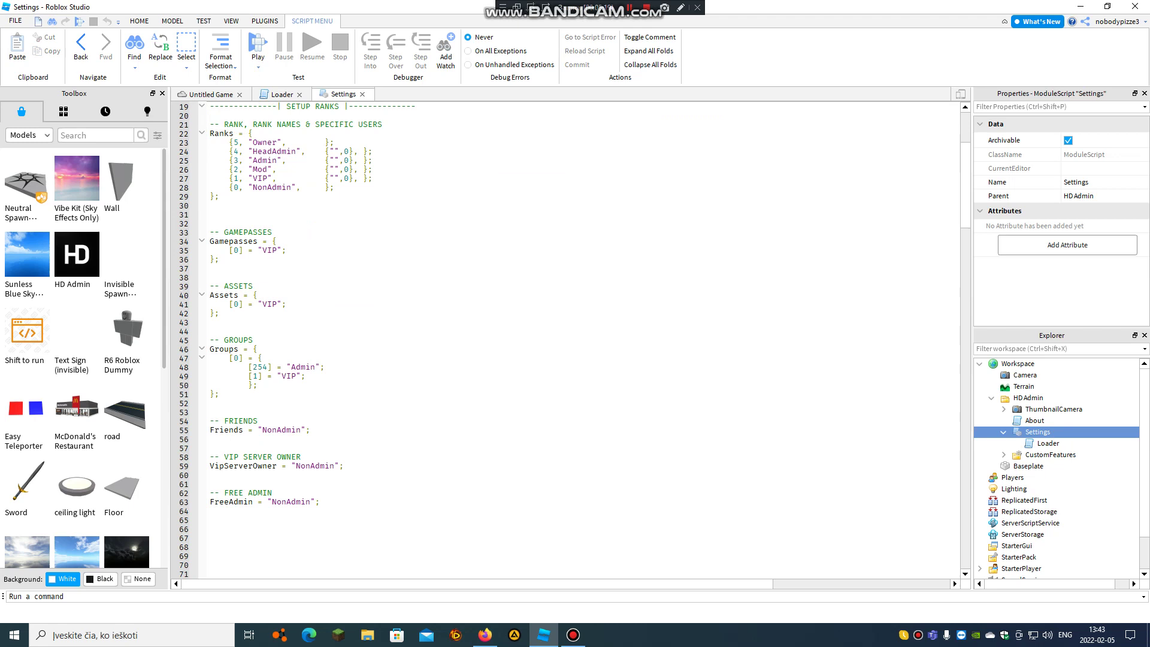
- Change Gamepasses line 35 to [28322718] = "Owner" and return to the game view
click(277, 251)
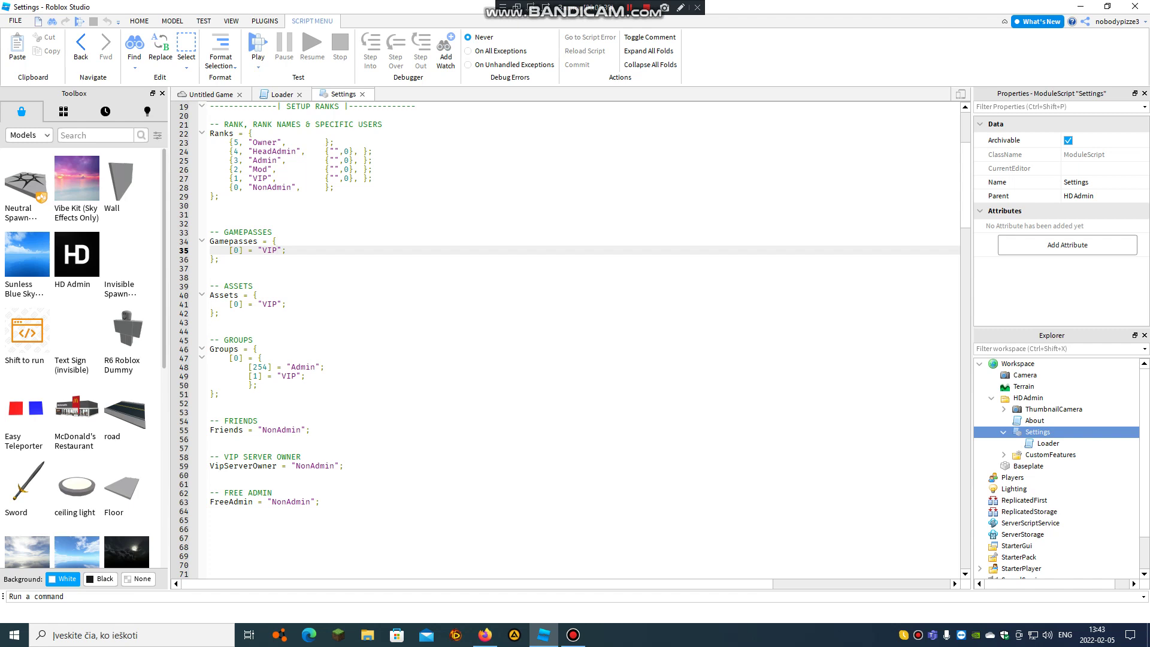
key(BackSpace)
key(BackSpace)
key(BackSpace)
text(M)
key(BackSpace)
text(Owner)
key(BackSpace)
key(ctrl+v)
key(BackSpace)
key(ctrl+Tab)
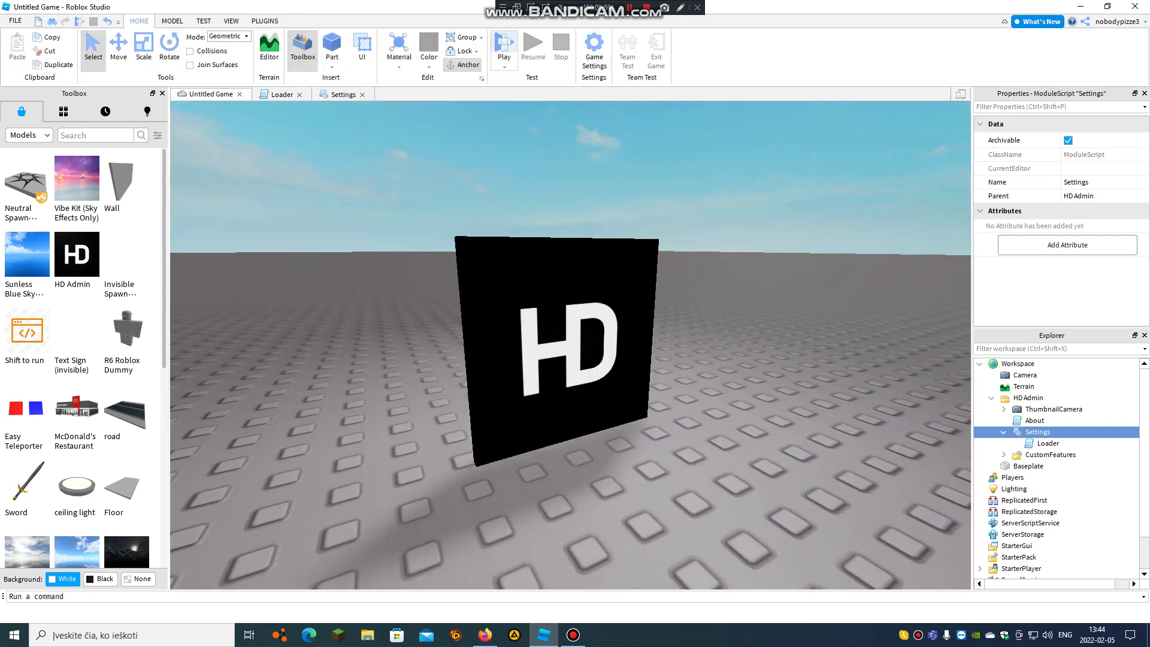
- Start a play-test, then open the HD Admin panel's Admin Ranks page
click(504, 54)
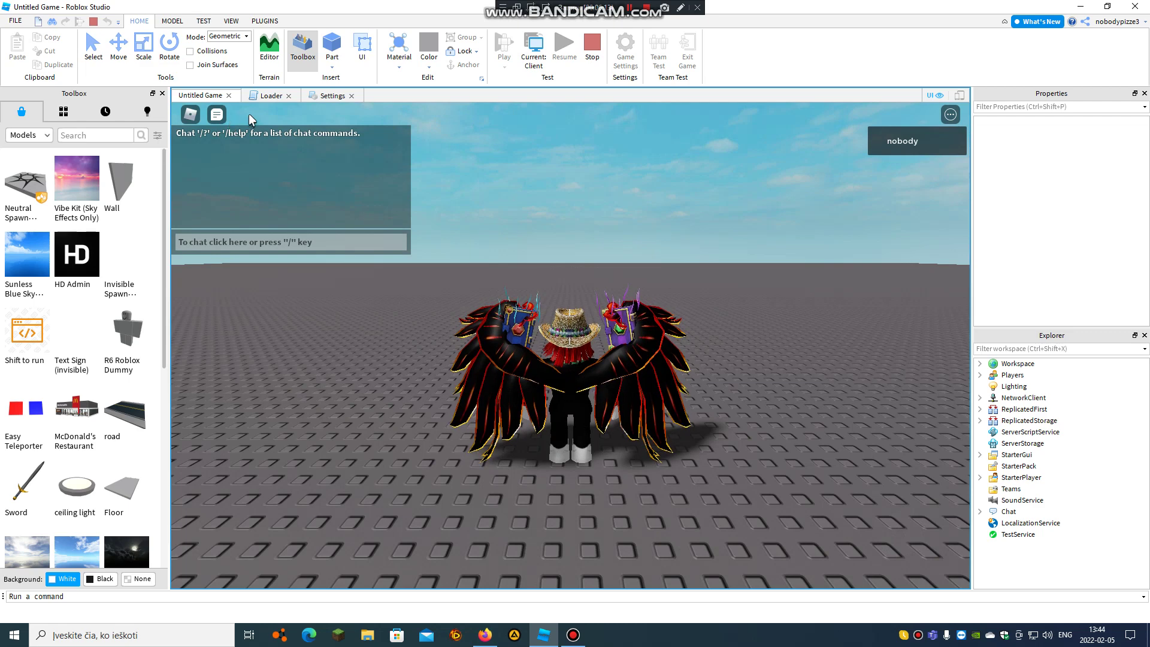
key(ctrl+Tab)
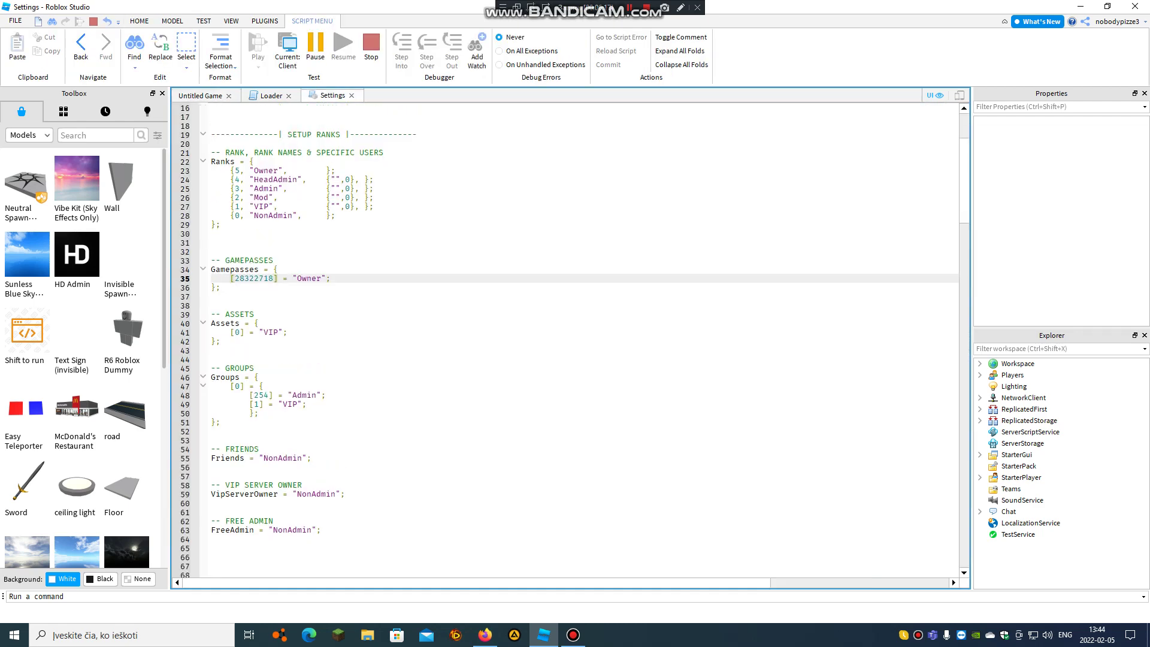
scroll(575, 342, up, 6)
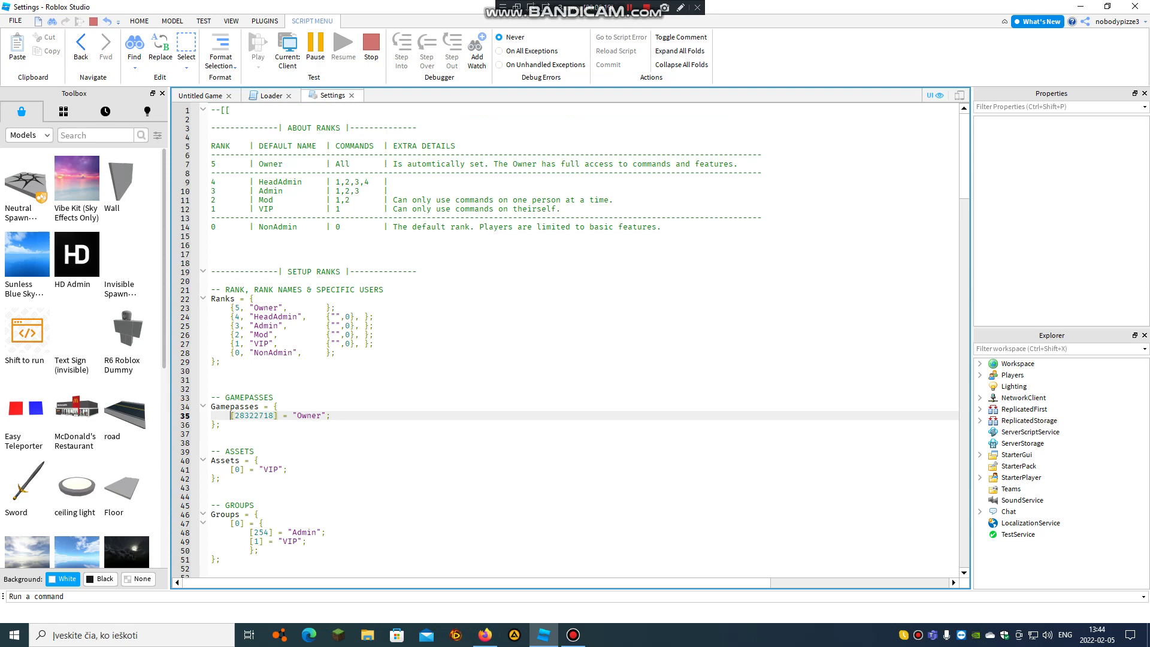
key(ctrl+Tab)
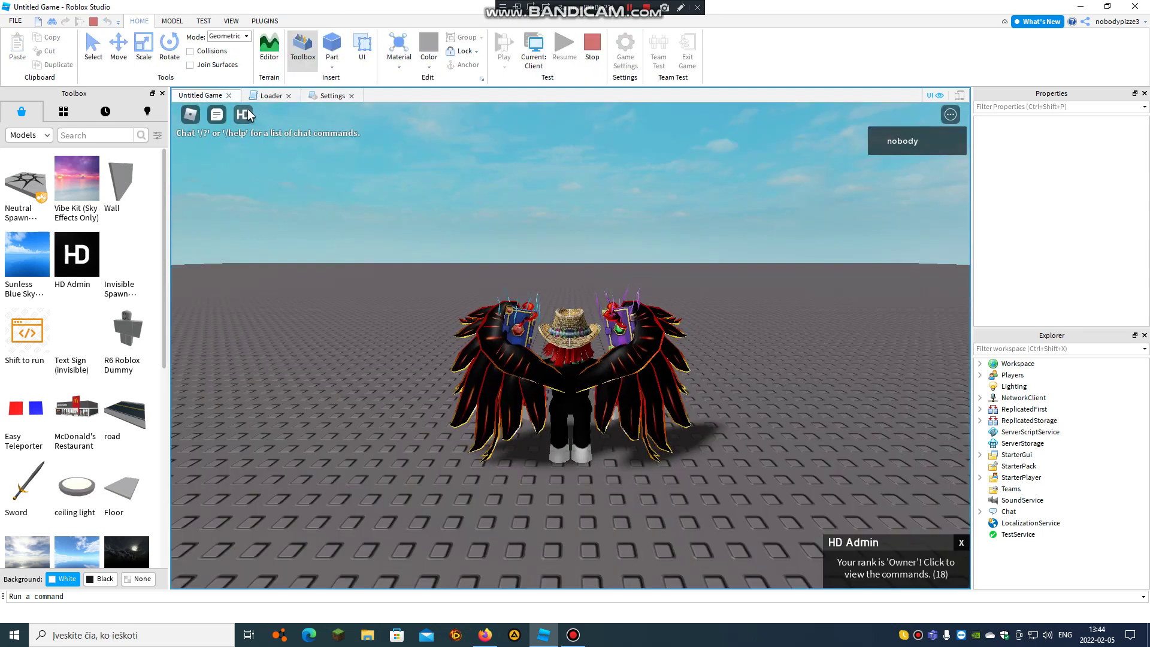
click(244, 115)
click(598, 367)
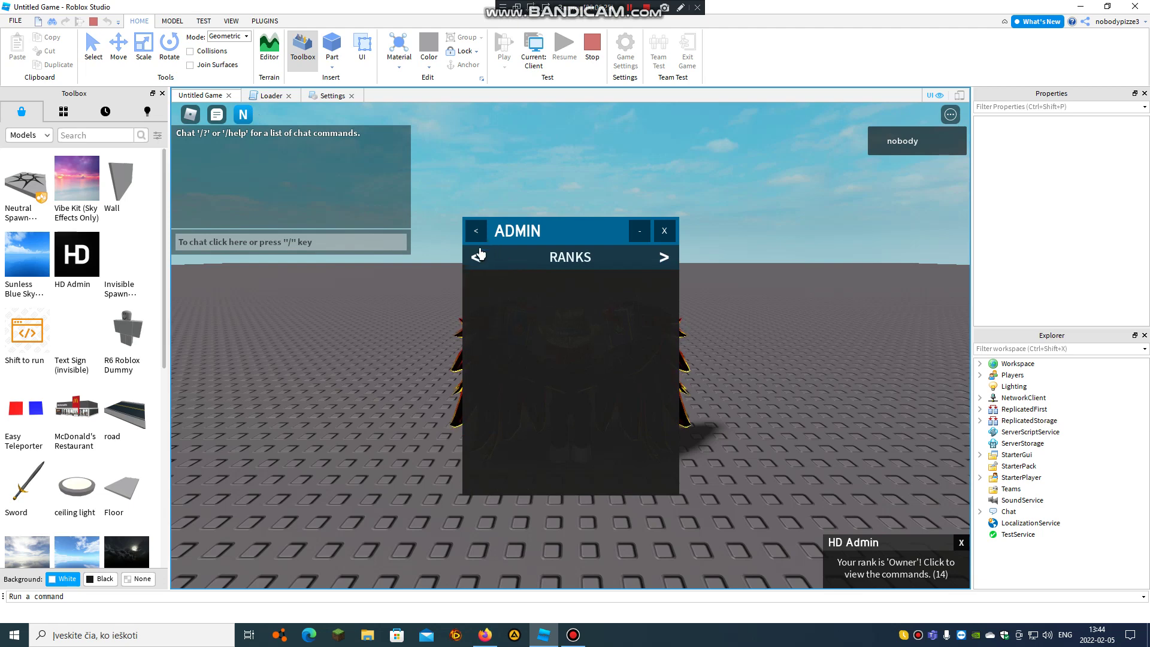
- Cycle through the HD Admin pages and reopen the Ranks page
click(477, 257)
click(478, 257)
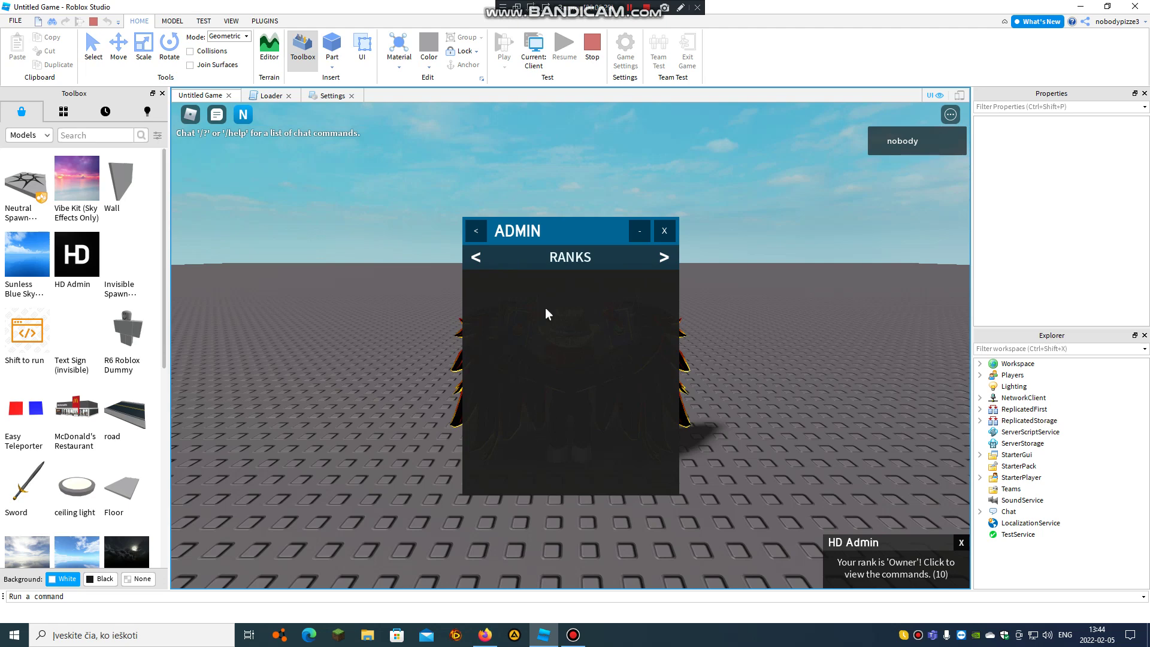
click(487, 240)
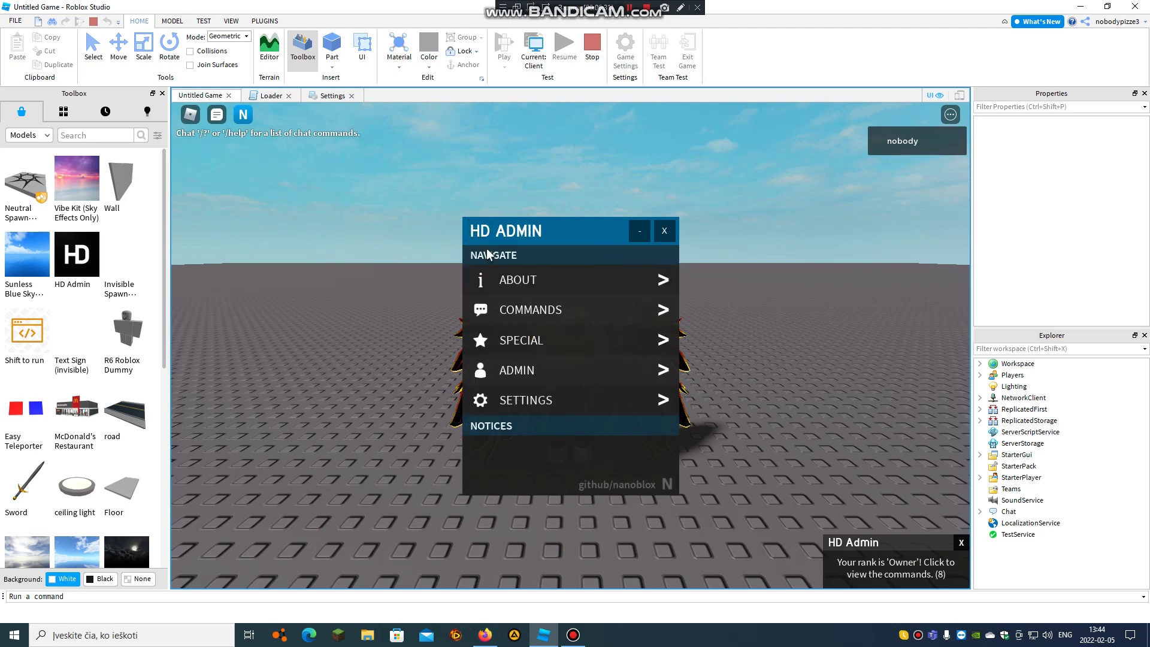
click(539, 374)
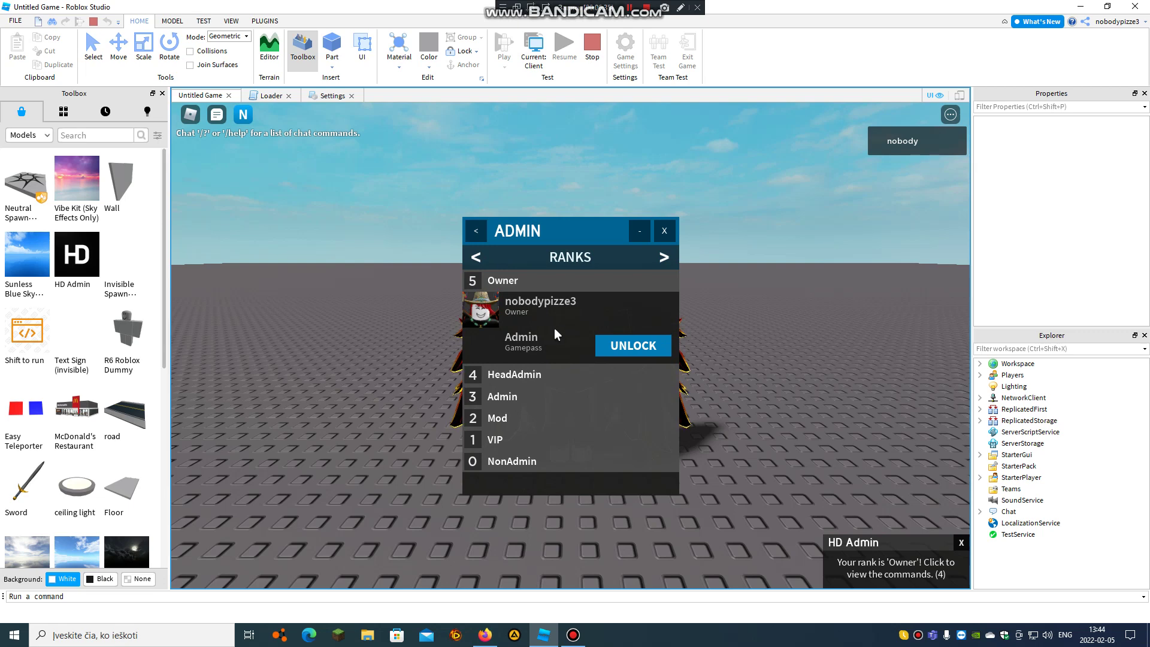
- Try unlocking the Owner rank's Admin pass, dismiss the already-owned error, and return to the main menu
click(633, 349)
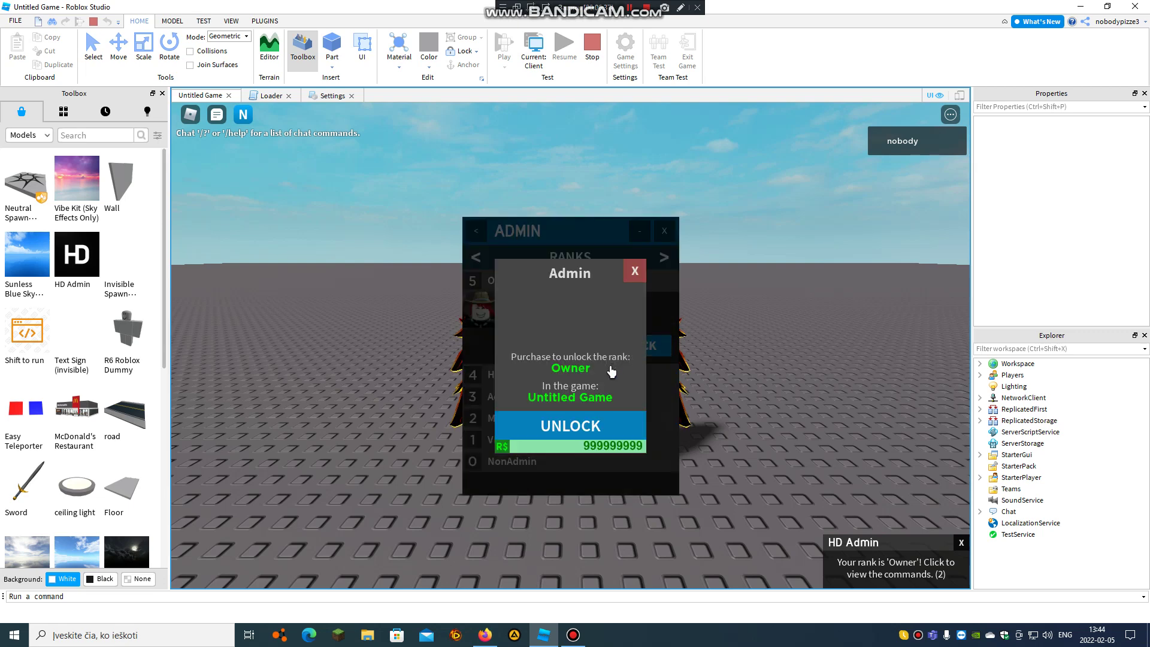
click(586, 421)
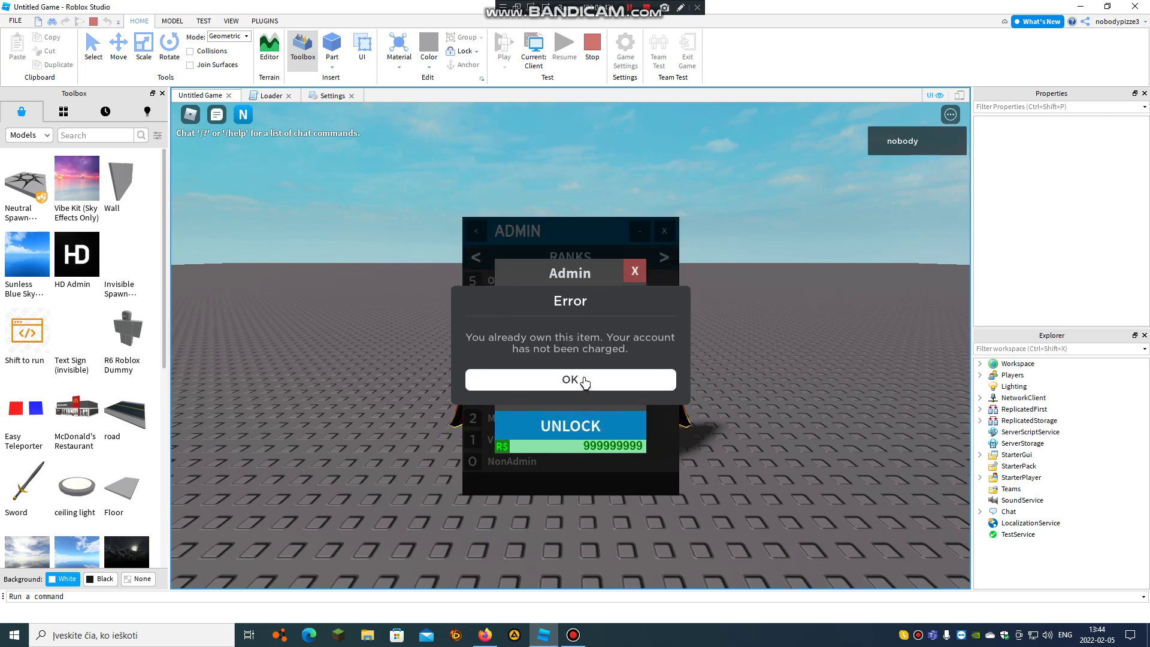
click(585, 380)
click(636, 270)
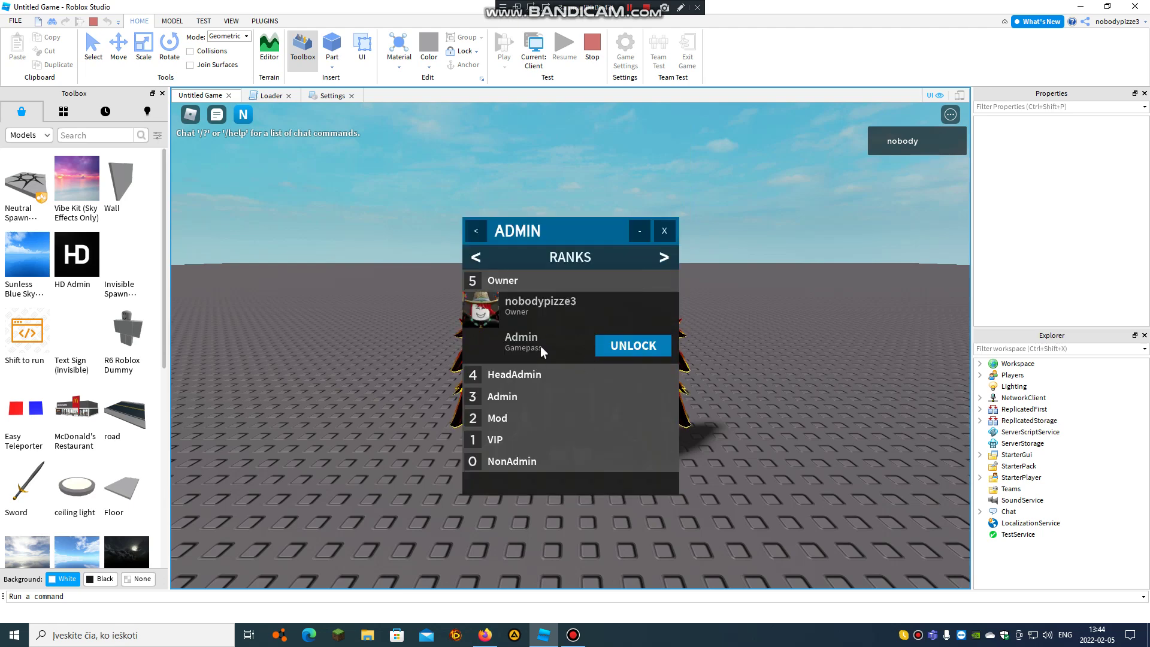
click(475, 231)
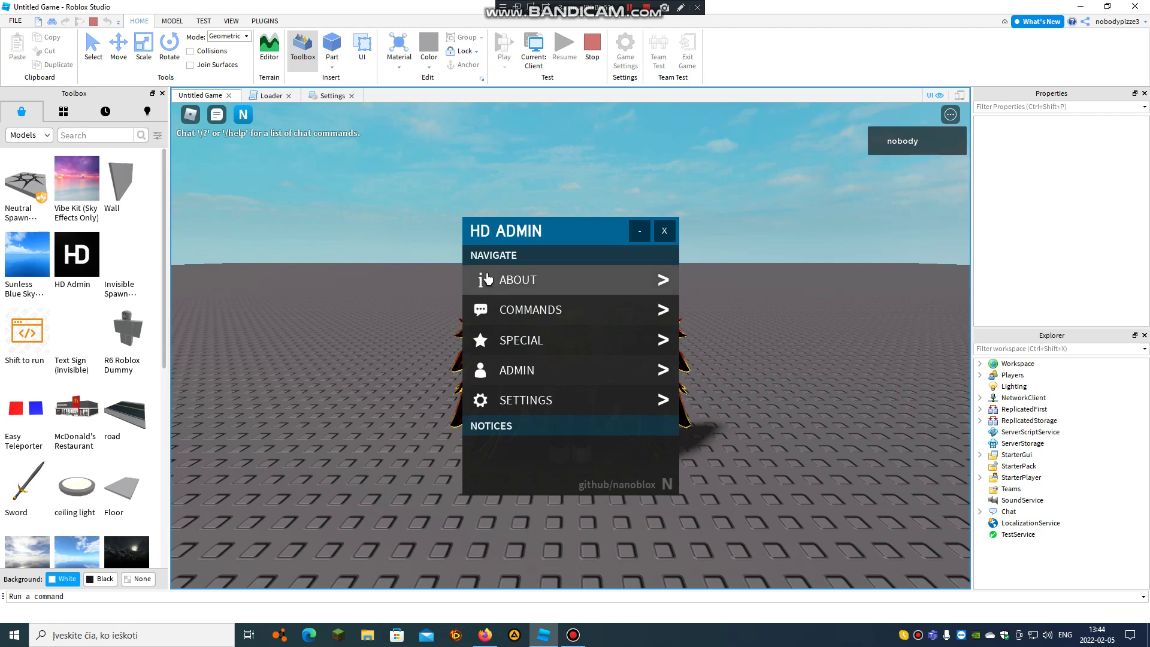
- Test-purchase the HD Admin Donor pass for 399 from the Special page
click(522, 369)
click(480, 236)
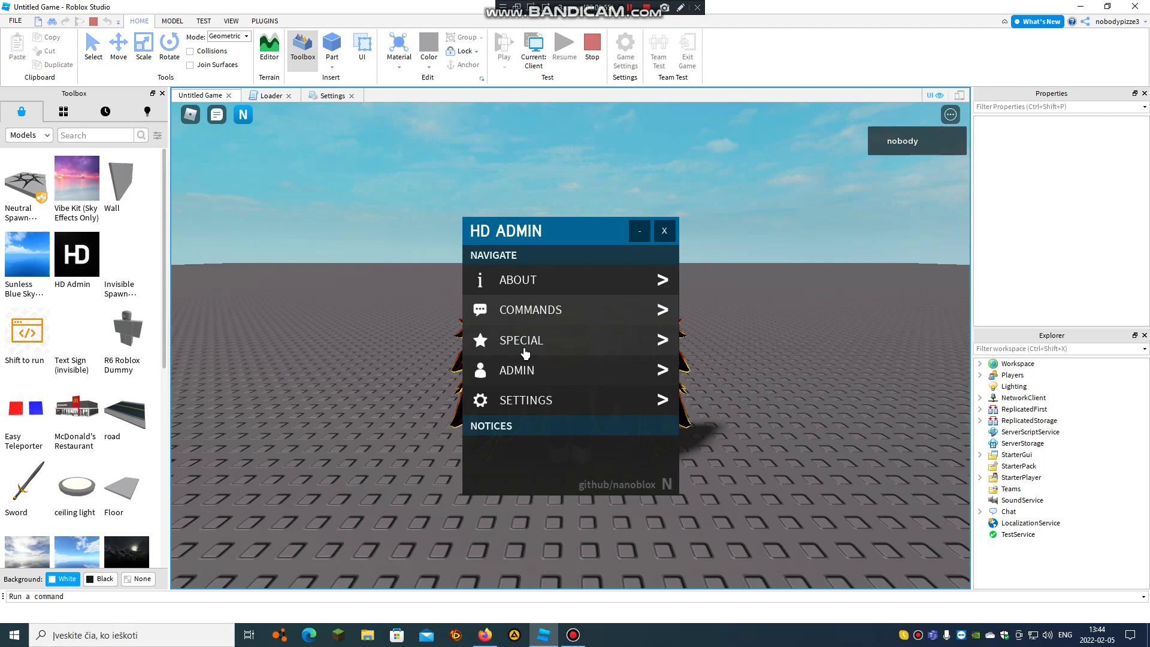
click(527, 342)
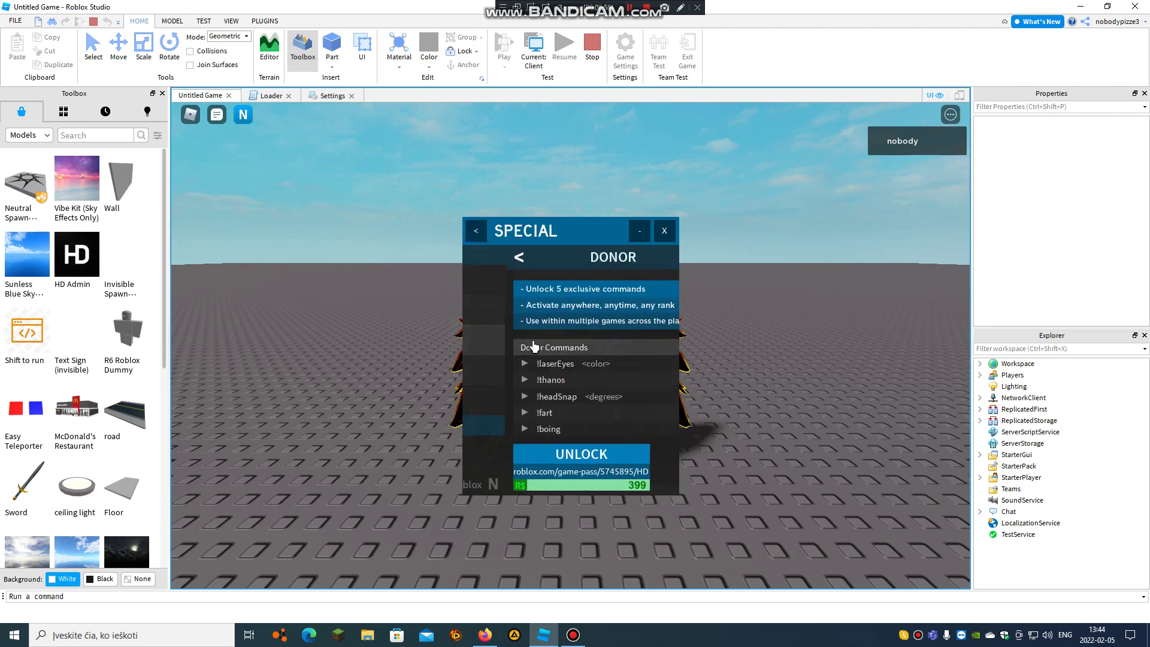
click(543, 459)
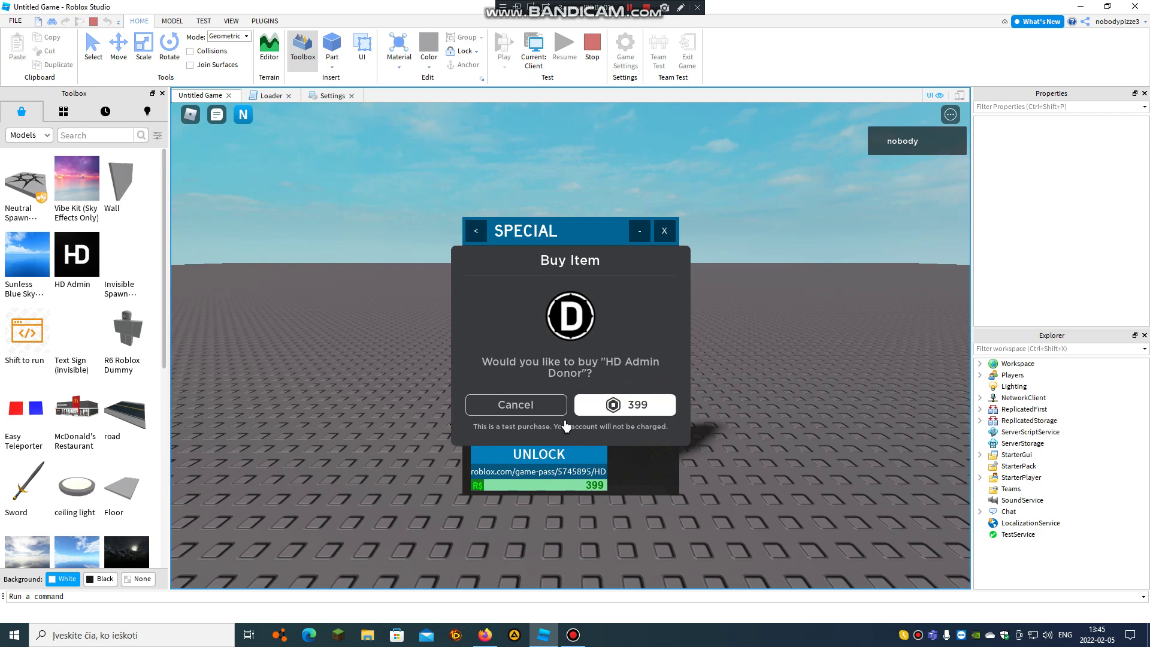
click(602, 413)
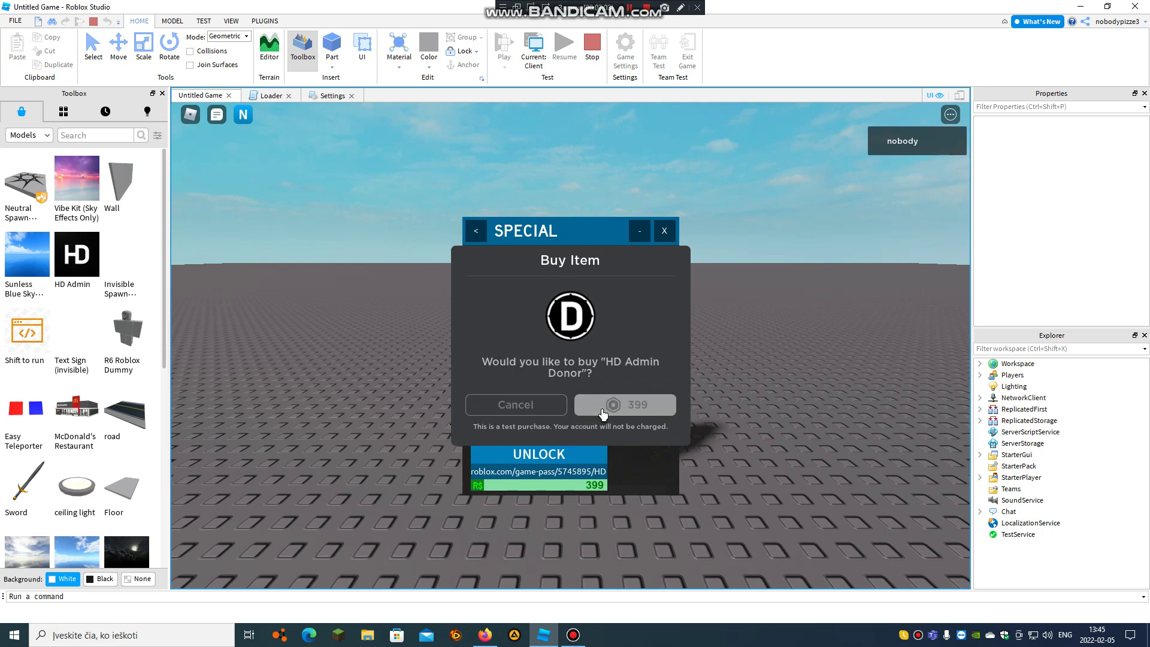
click(604, 382)
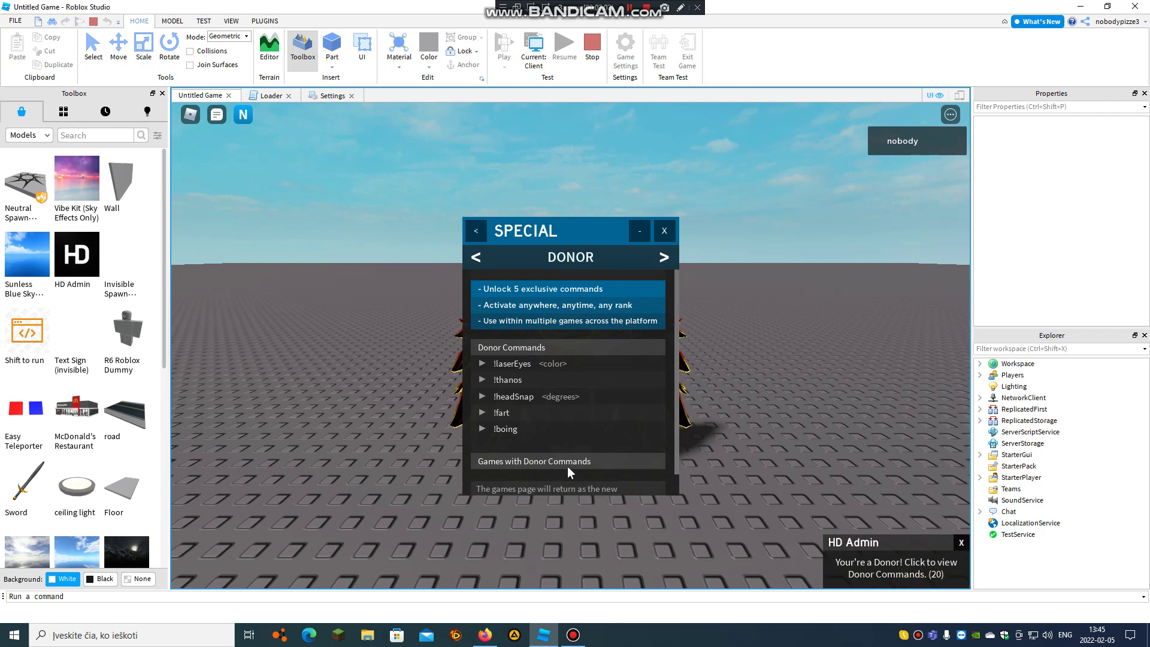
- Run the ;lasereyes command from the command bar and close the Special page
key(semicolon)
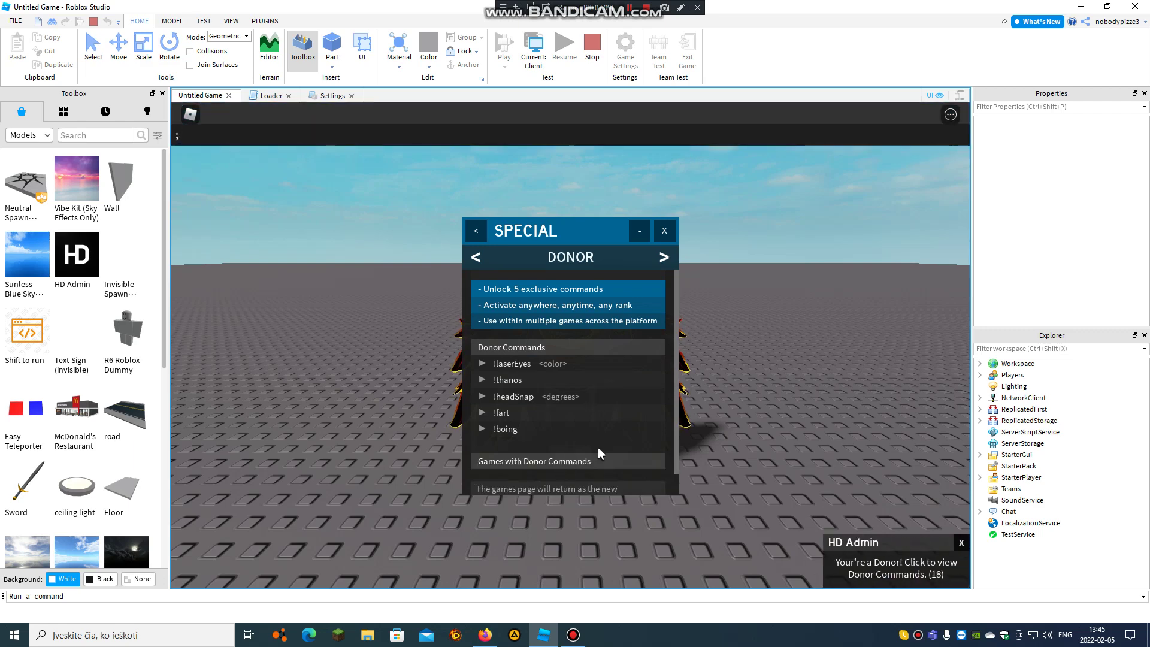
text(la)
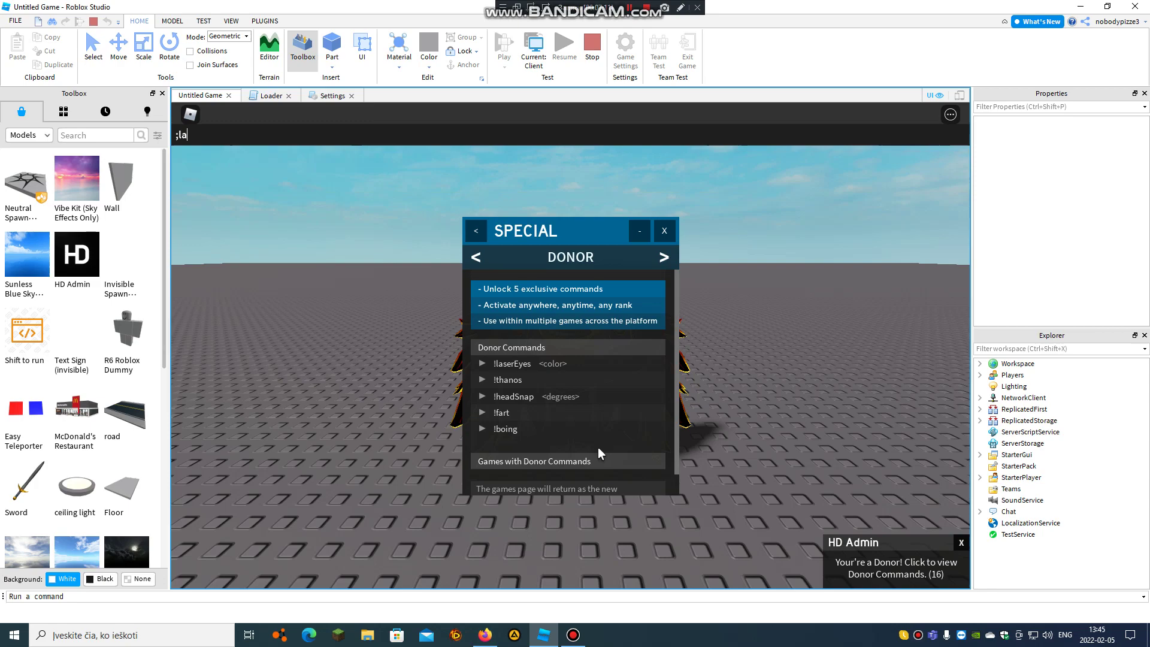
text(sereyes)
key(Return)
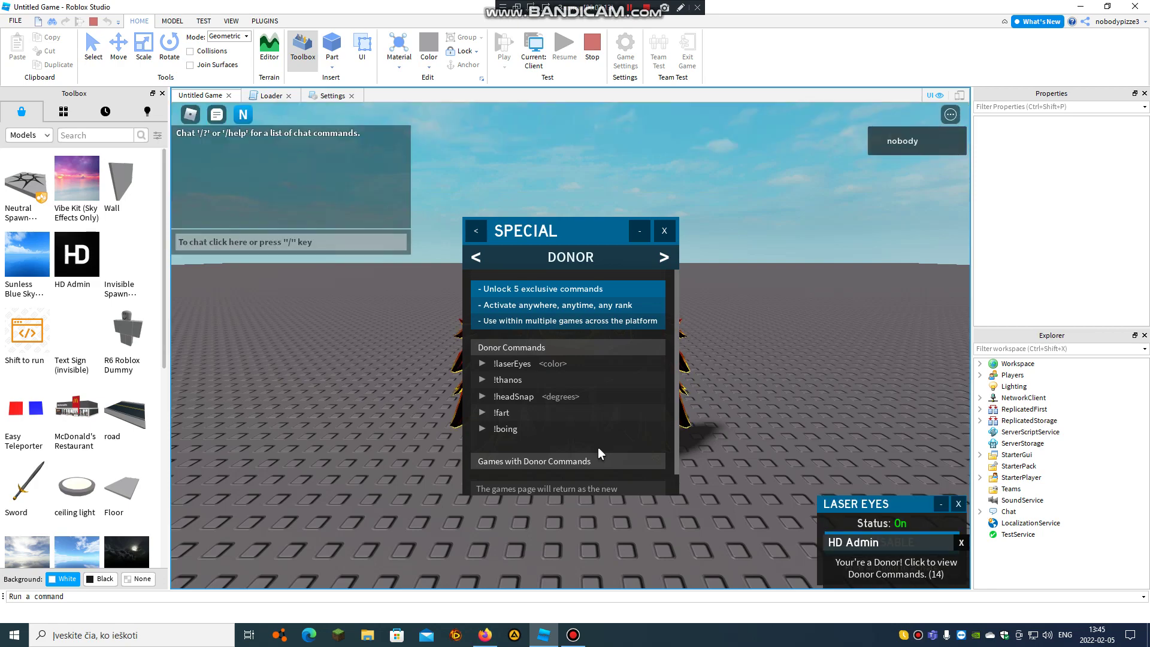
click(661, 231)
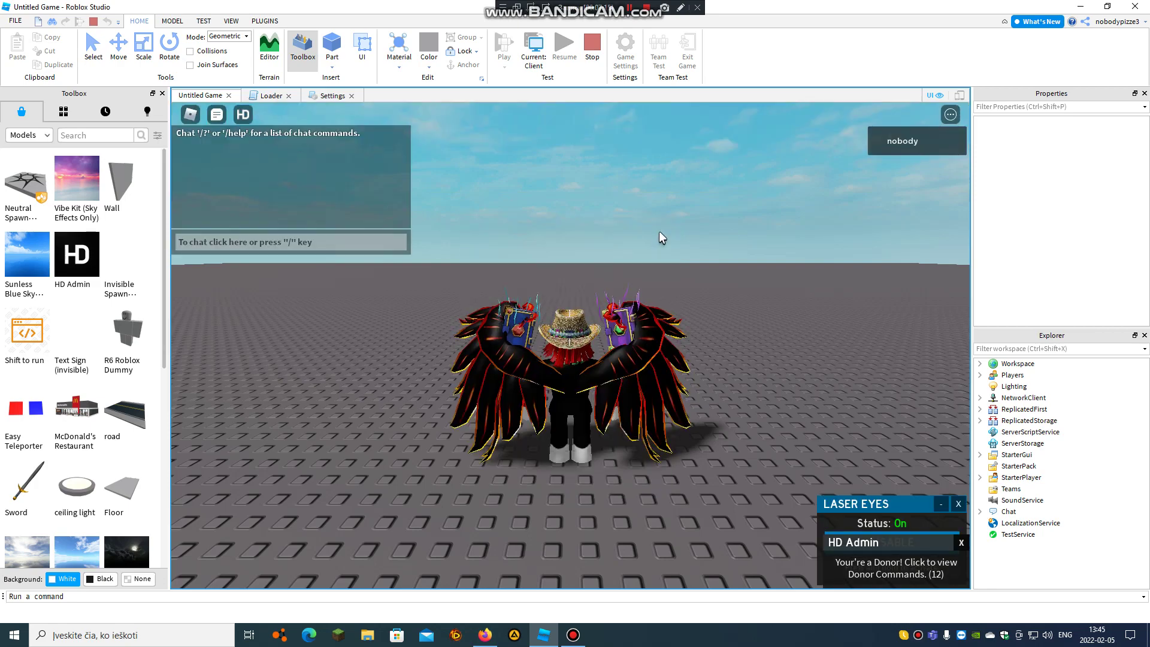
- Fire and sweep laser eyes across the ground while adjusting the camera
right_drag(658, 232, 658, 230)
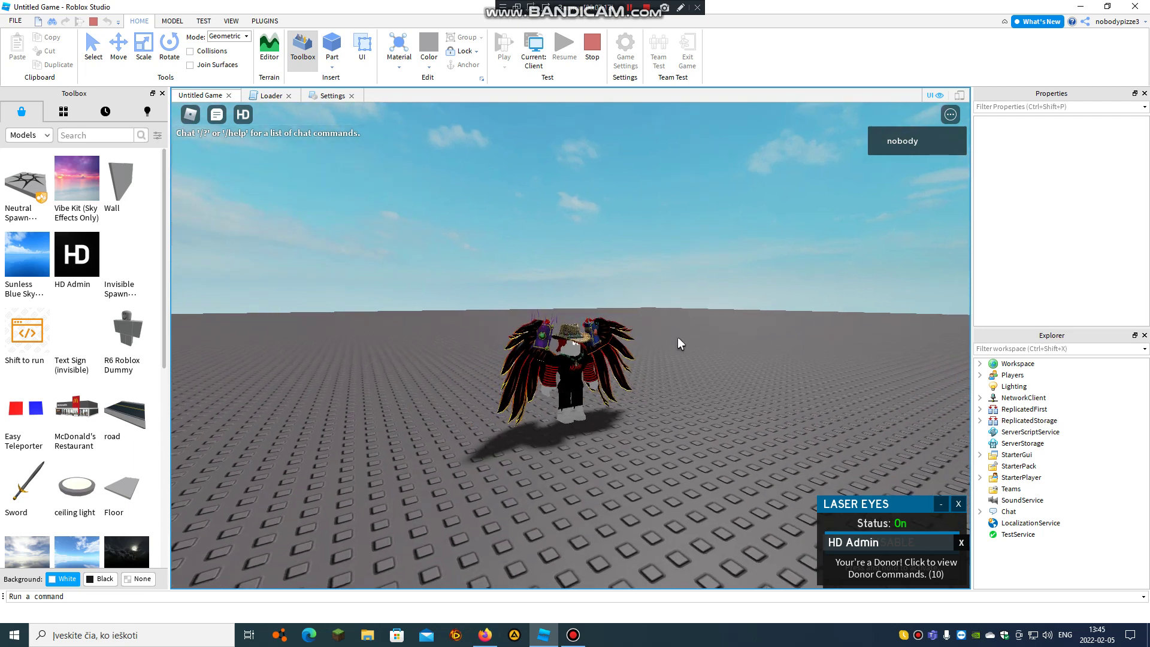
click(677, 314)
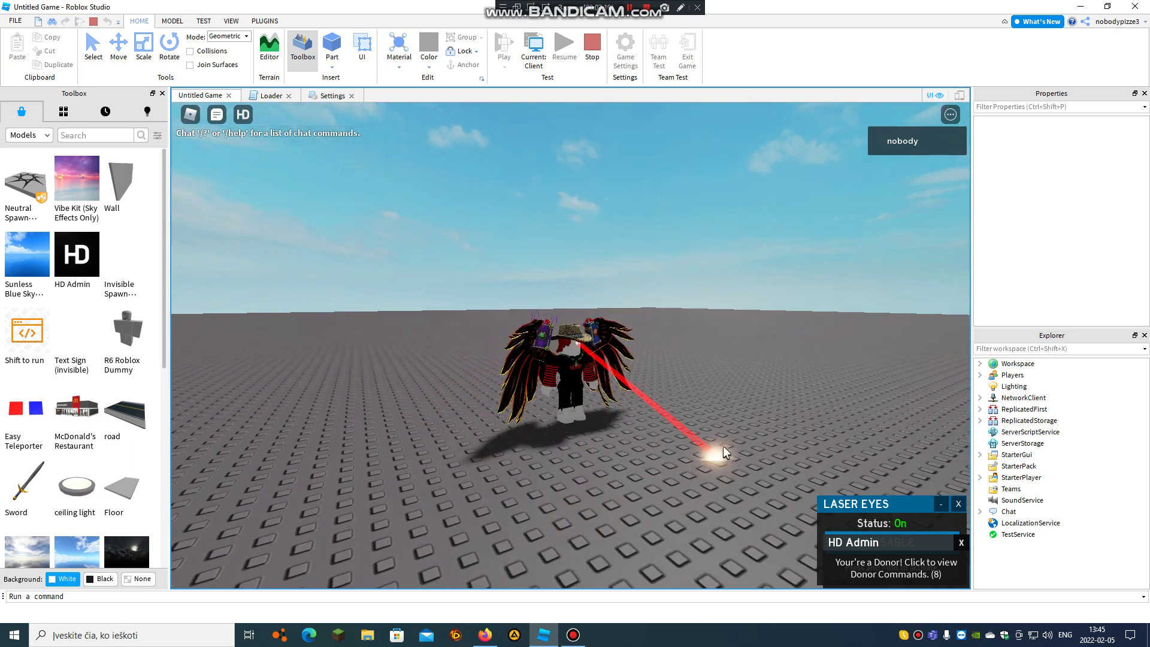
drag(676, 314, 516, 337)
click(674, 396)
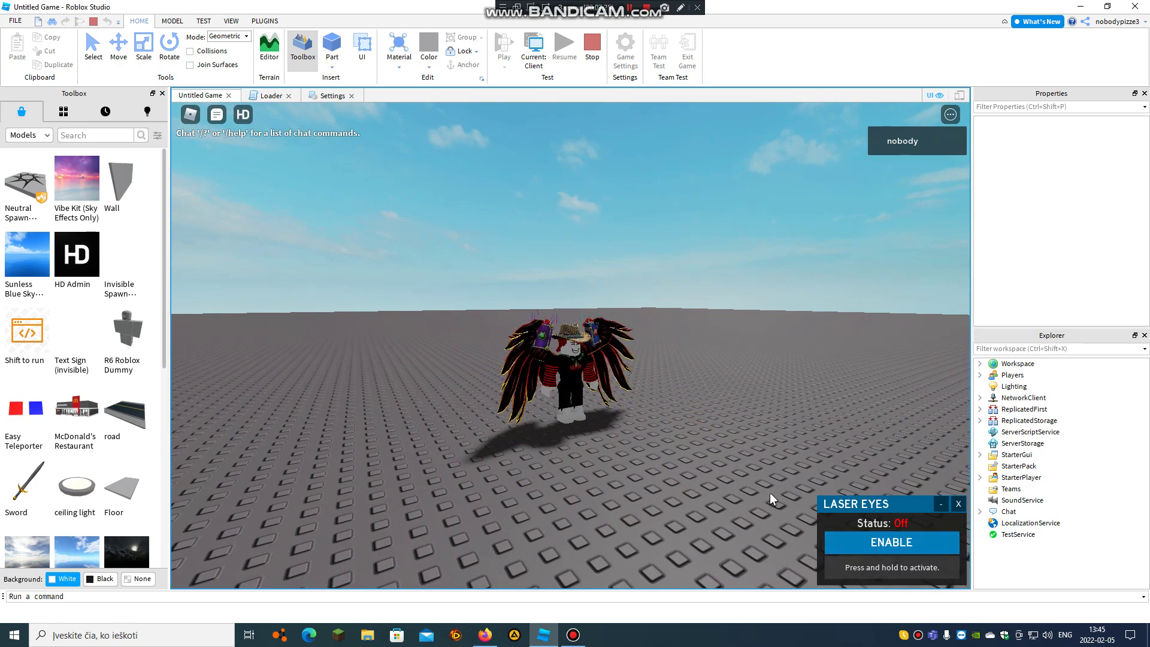
right_drag(705, 324, 704, 324)
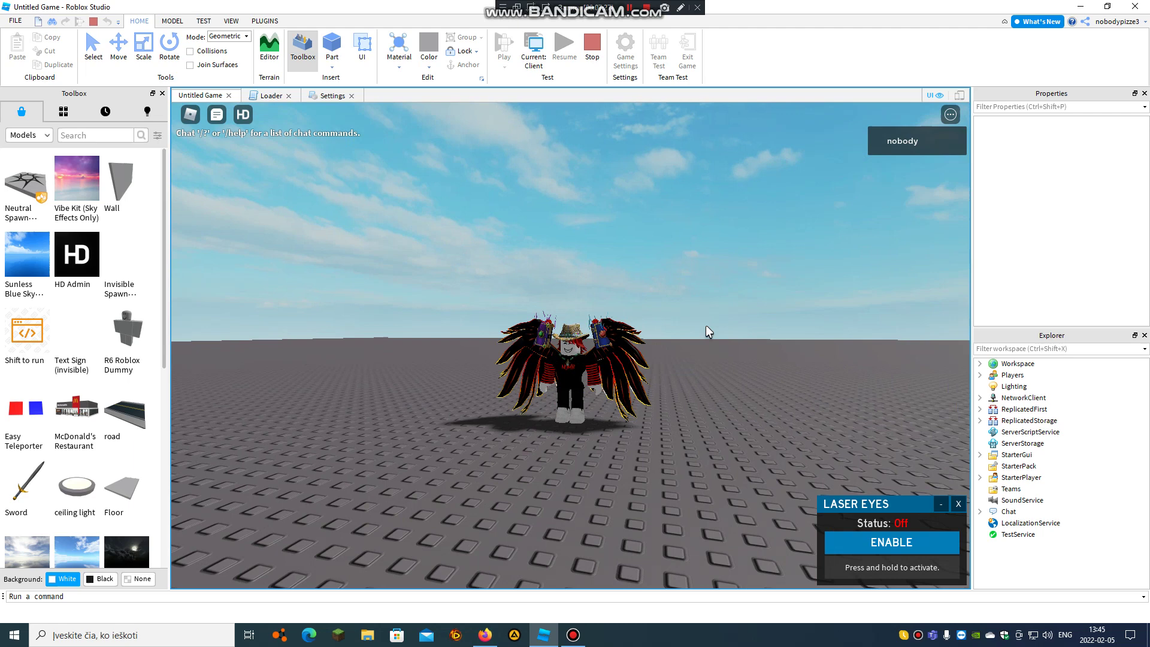